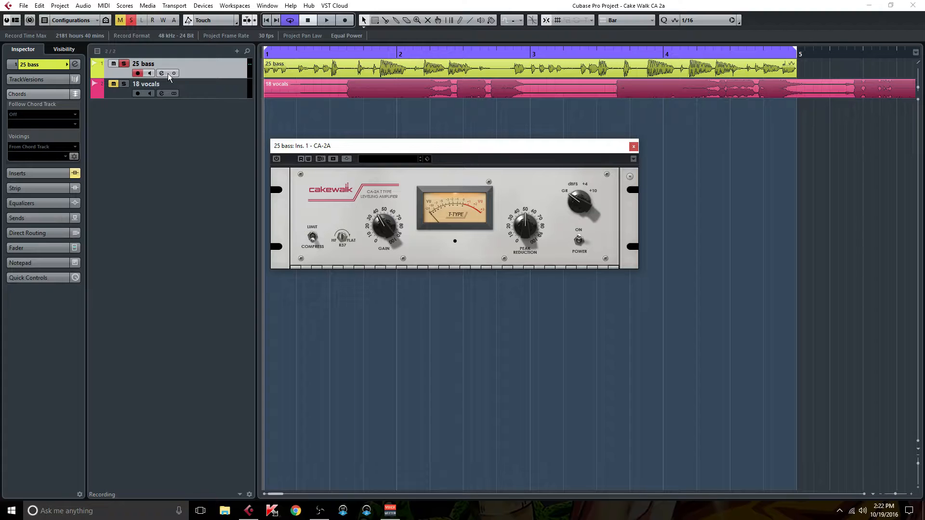
- Open the channel settings of the 25 bass track, review its insert slots, and close them again
left_click_drag(460, 149, 497, 148)
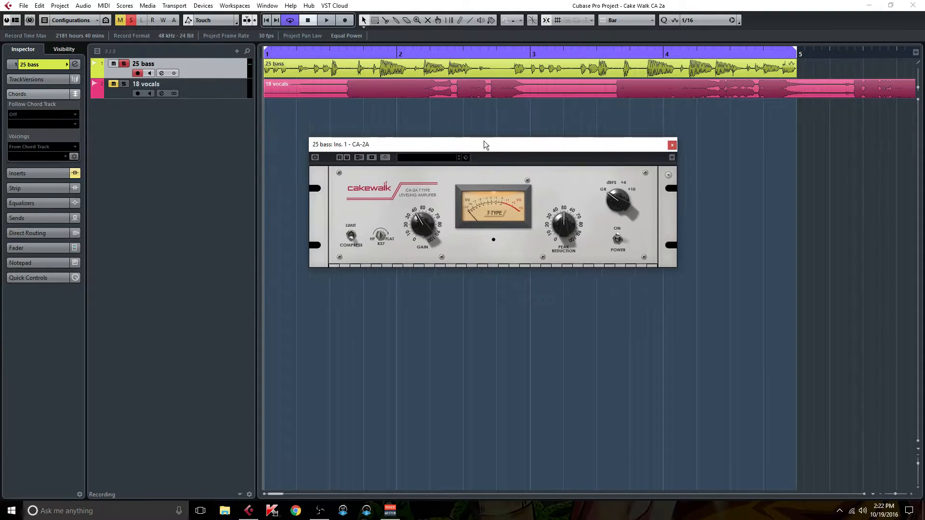
left_click(161, 72)
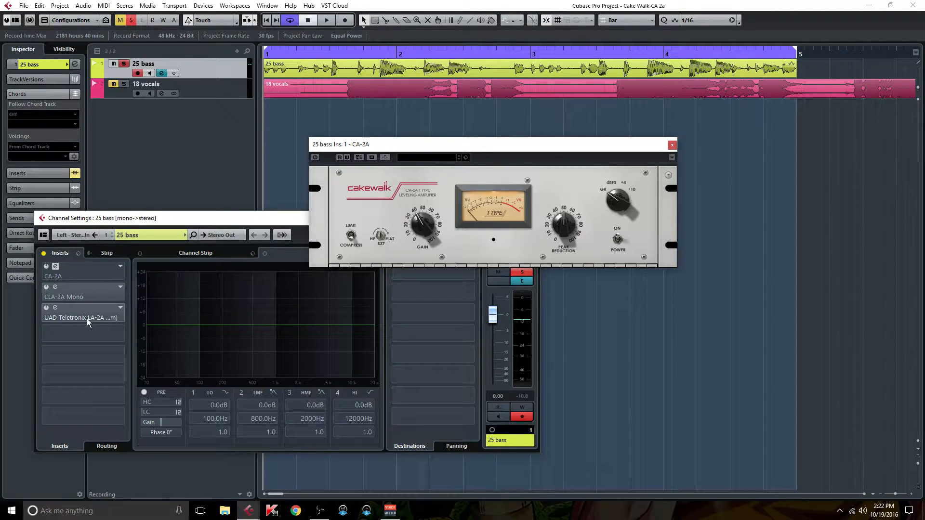
left_click_drag(209, 217, 140, 60)
left_click(464, 62)
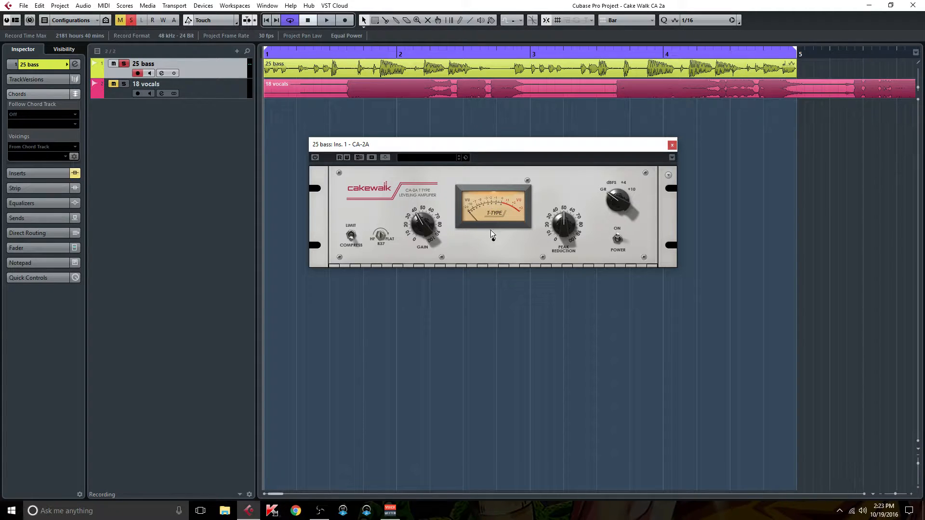
mouse_move(441, 143)
left_mouse_down()
mouse_move(387, 140)
mouse_move(448, 141)
left_mouse_up()
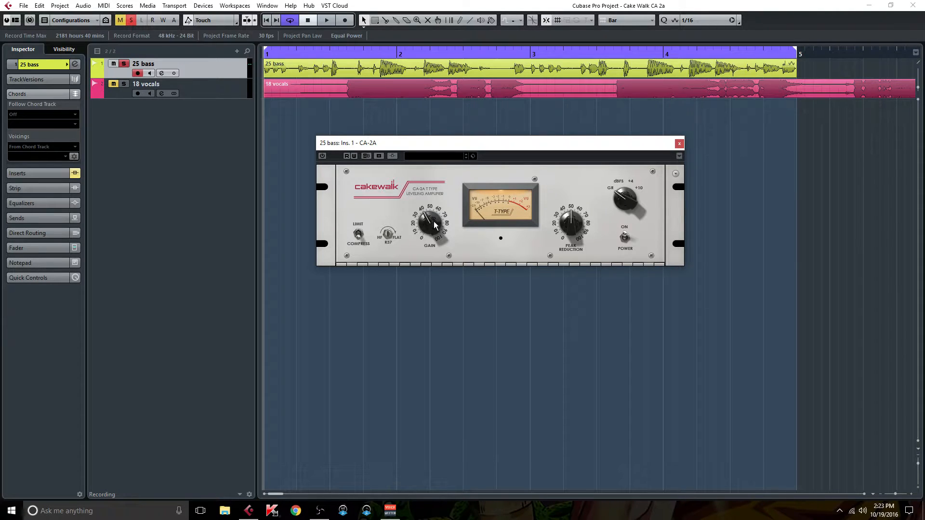
- Switch the CA-2A to Limit mode and back to Compress
mouse_move(433, 233)
left_click(359, 234)
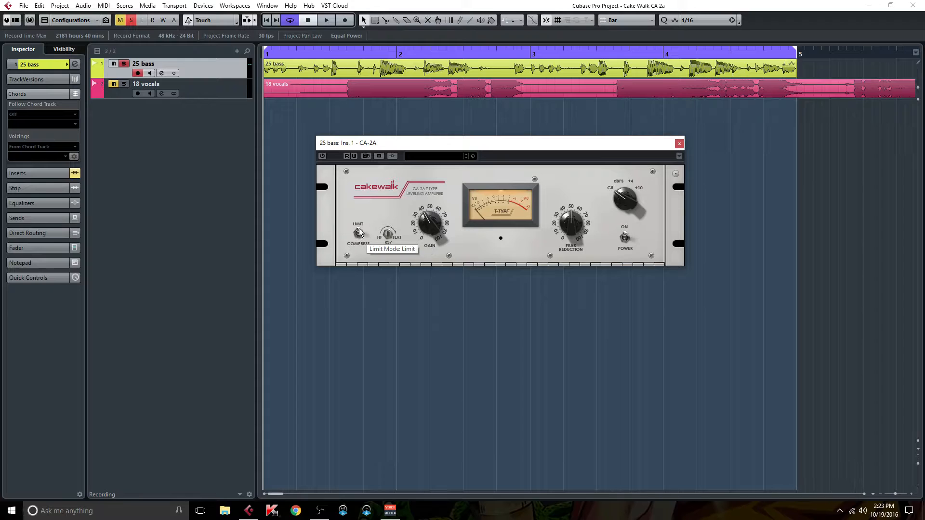
left_click(359, 233)
mouse_move(385, 231)
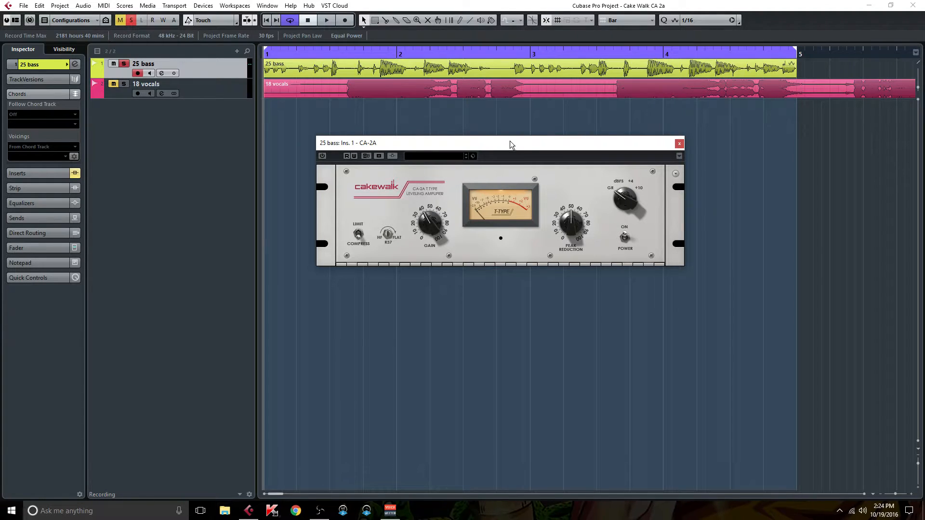
- Examine the CA-2A's Photocell Memory options and dismiss them without choosing one
left_click_drag(510, 140, 509, 131)
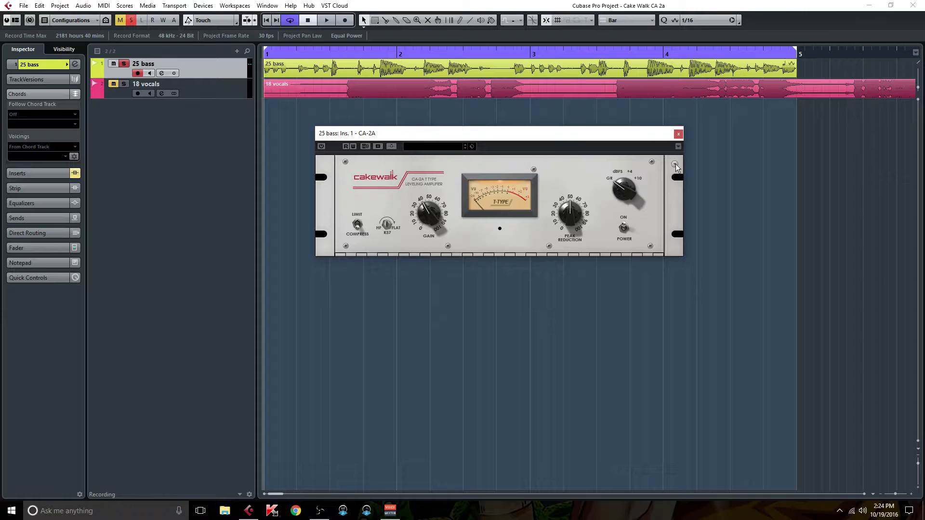
left_click(675, 165)
mouse_move(709, 174)
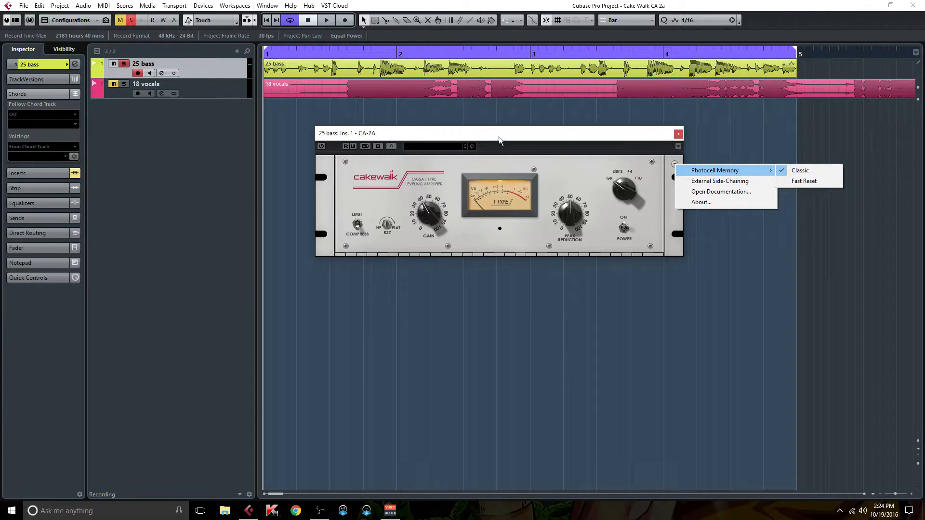
left_click(532, 139)
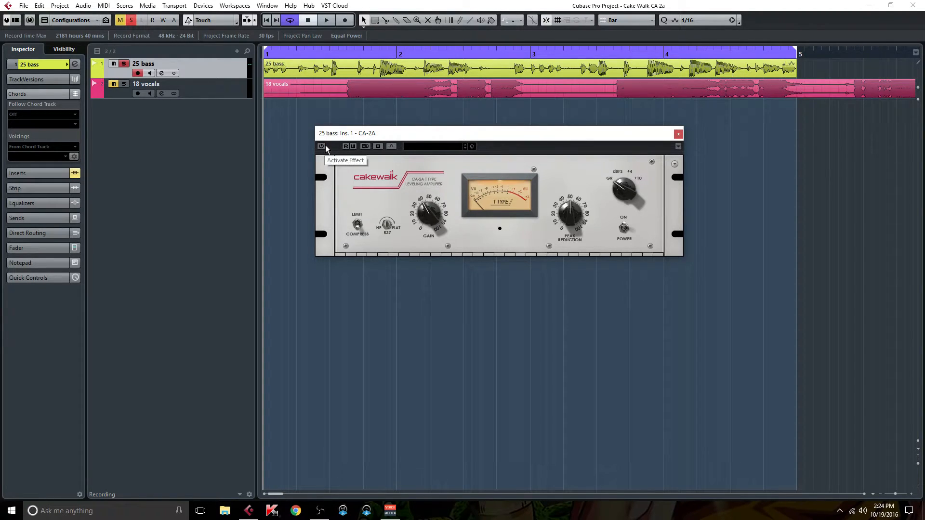
- Open the 25 bass channel settings, view the CLA-2A Mono and UAD Teletronix LA-2A inserts, and close both plug-in windows
left_click_drag(453, 134, 414, 163)
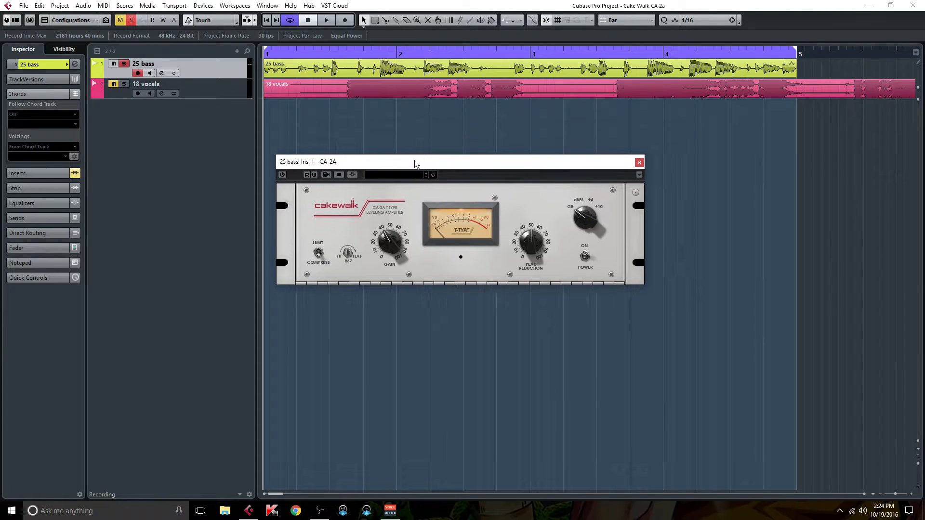
left_click(162, 72)
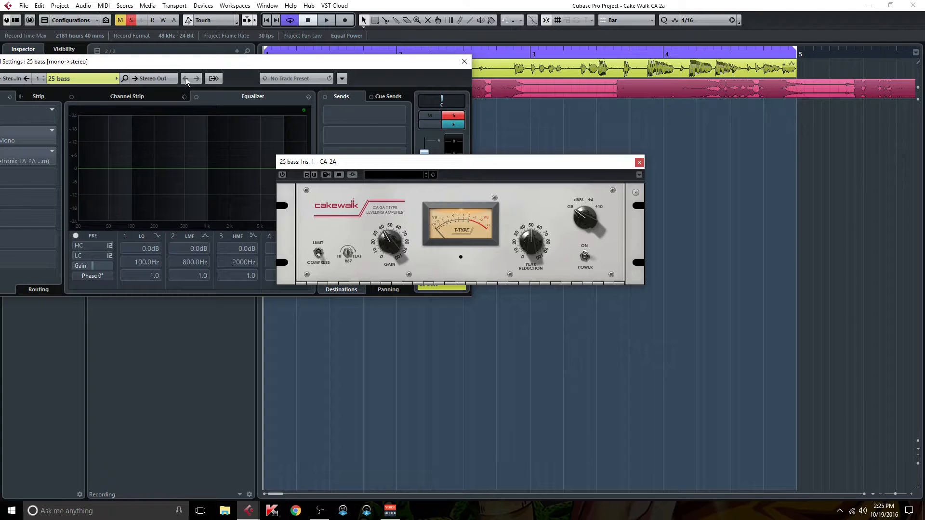
left_click_drag(168, 59, 340, 68)
left_click(182, 148)
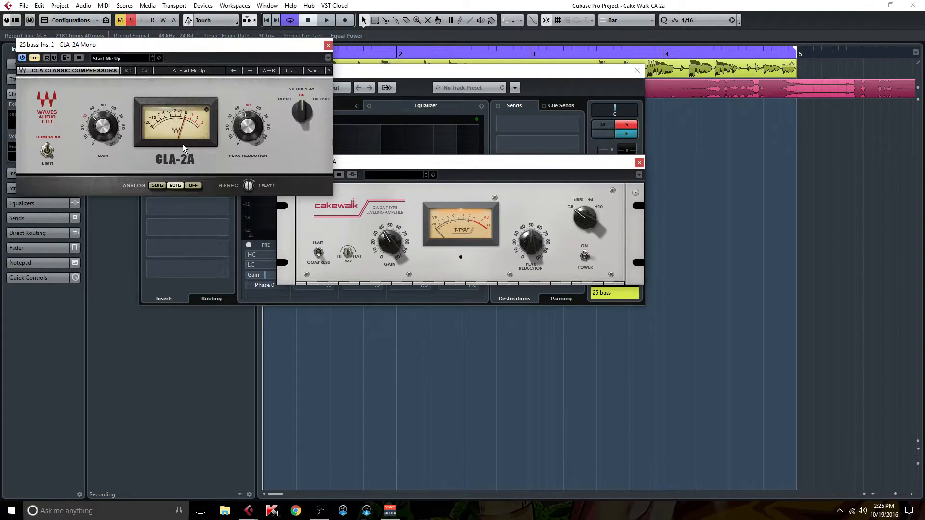
left_click_drag(255, 57, 186, 207)
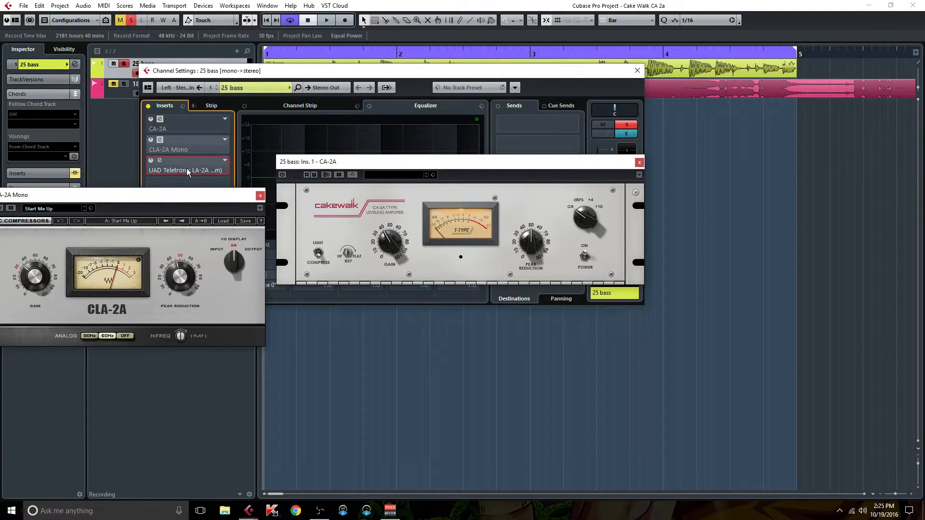
left_click(201, 173)
left_click_drag(406, 258, 636, 326)
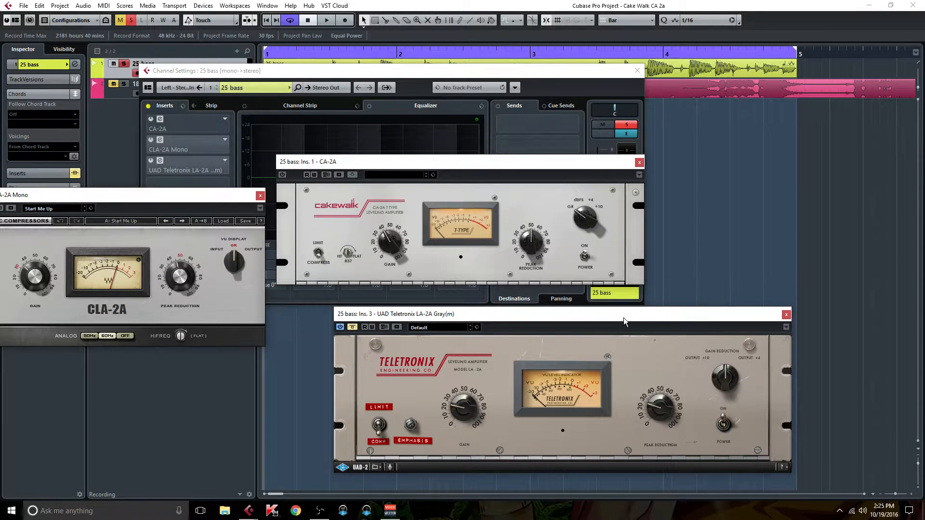
left_click(261, 195)
left_click(787, 314)
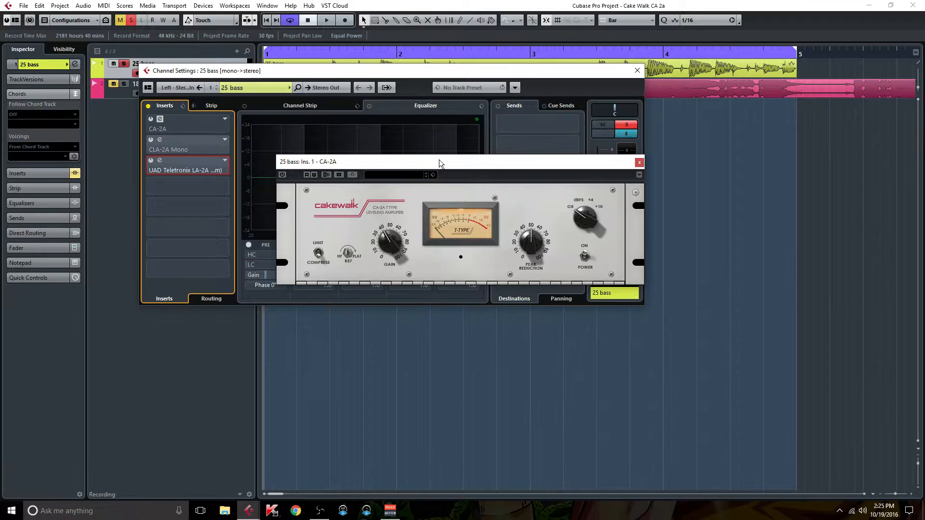
- Start playback of the looped bass and reposition the CA-2A and channel settings windows to expose the channel's level meter
key("space")
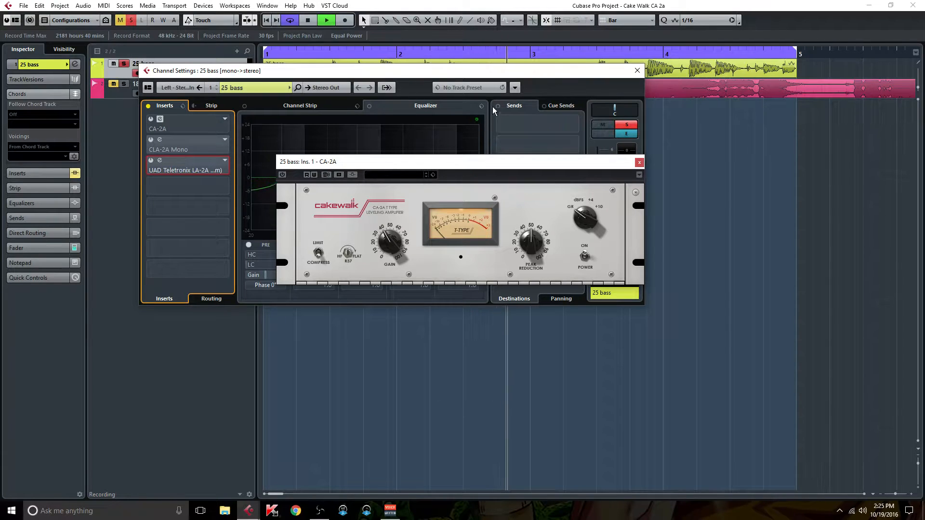
left_click_drag(442, 161, 342, 135)
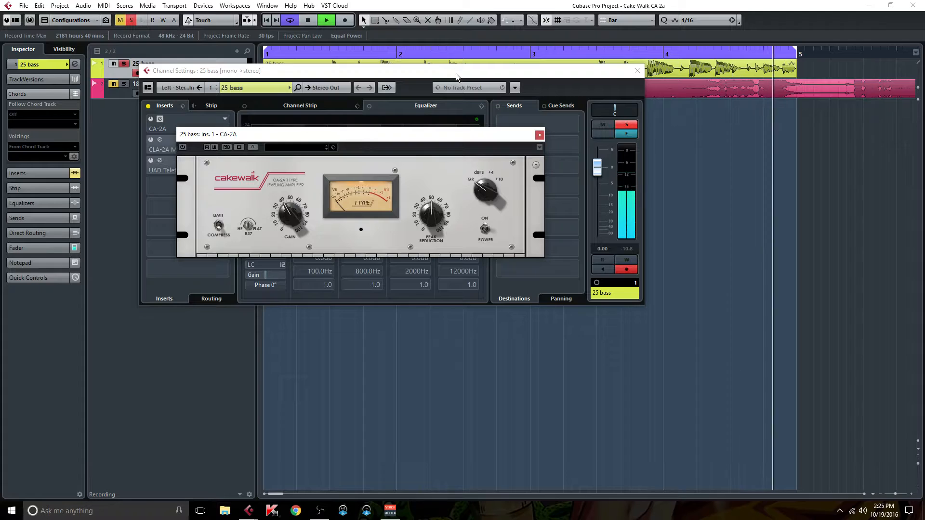
left_click_drag(456, 74, 533, 111)
left_click_drag(443, 137, 458, 147)
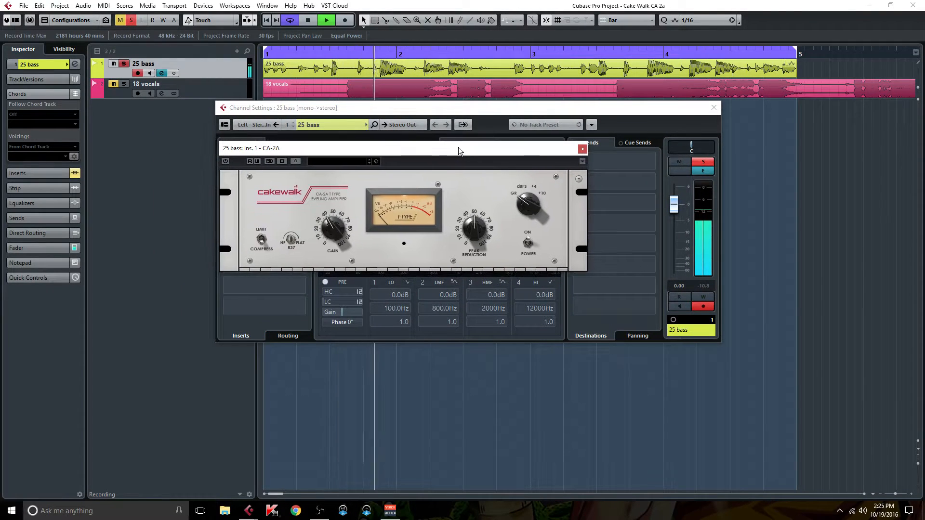
- Compare the bass with and without the CA-2A by switching the effect on and off during playback, ending with it off
left_click(226, 162)
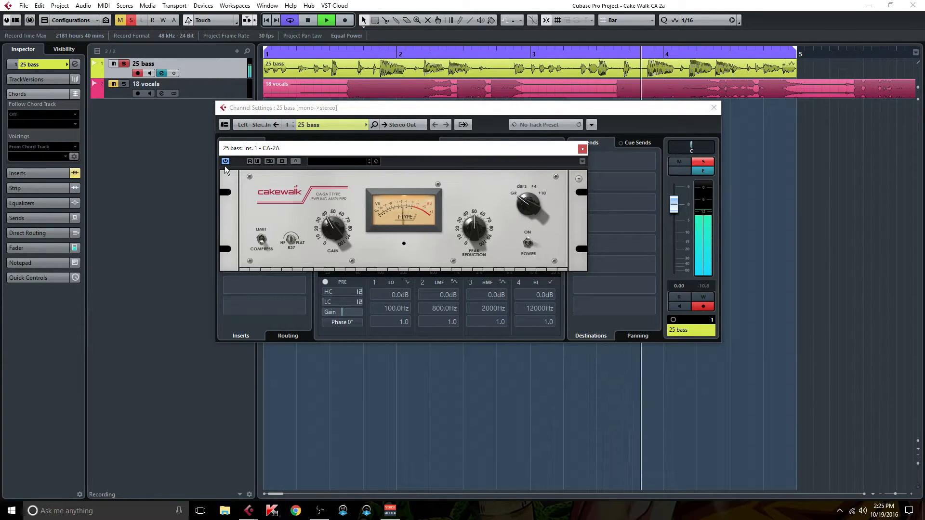
left_click(226, 161)
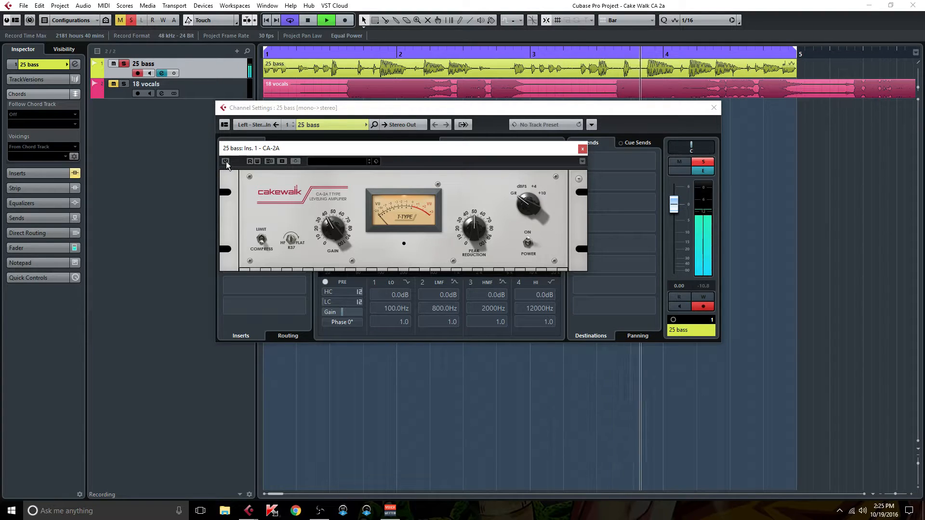
left_click(225, 161)
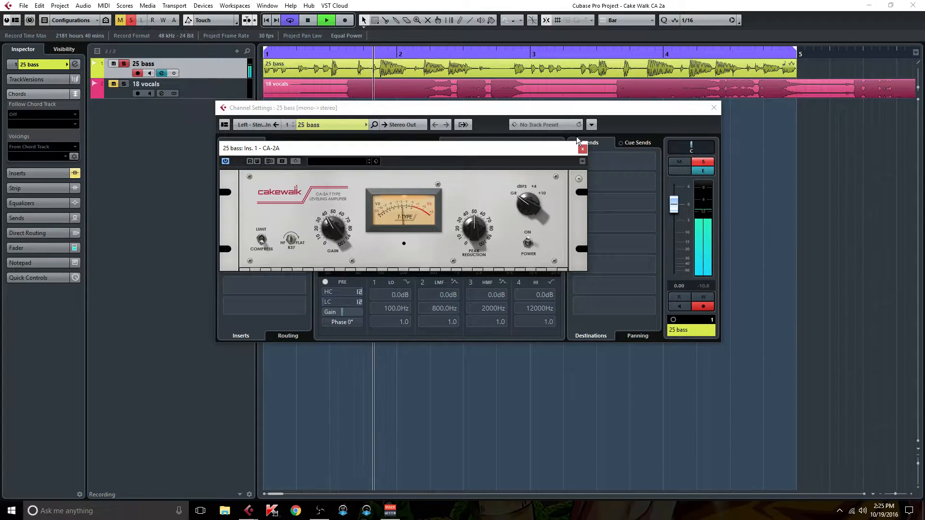
left_click_drag(506, 148, 628, 173)
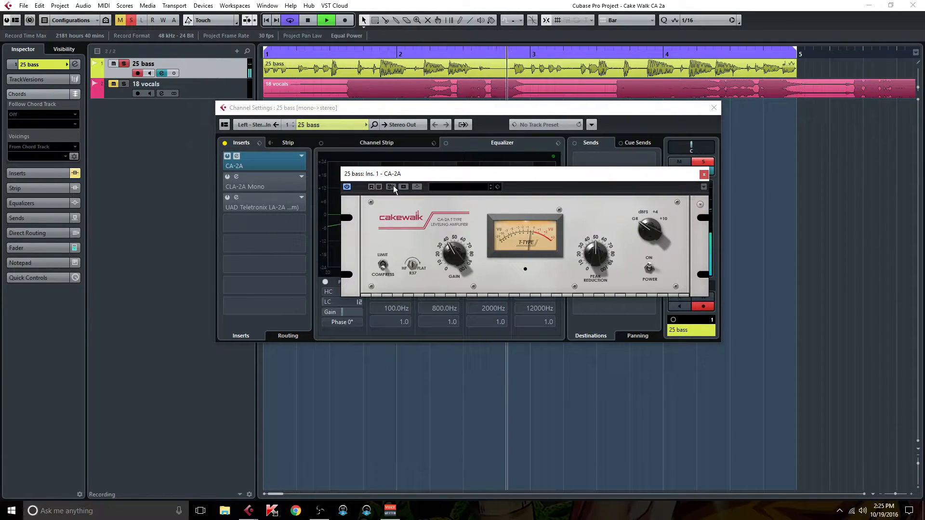
left_click_drag(421, 170, 398, 68)
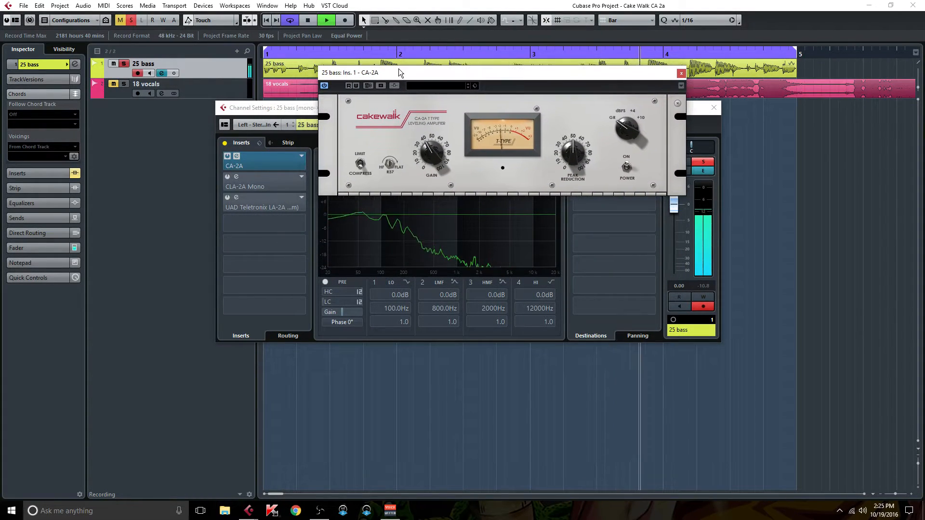
left_click(324, 86)
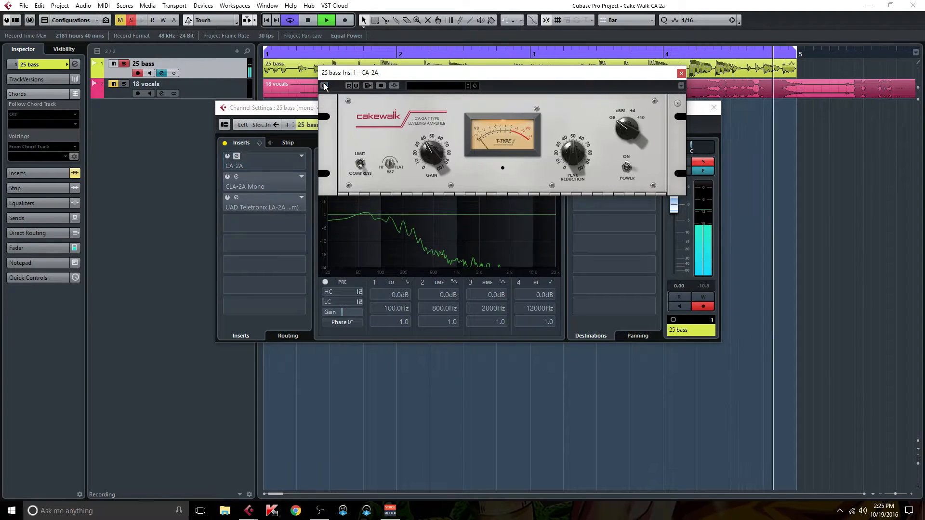
- Open the CLA-2A Mono insert on the bass channel and place its window beside the CA-2A
left_click(252, 187)
left_click(253, 186)
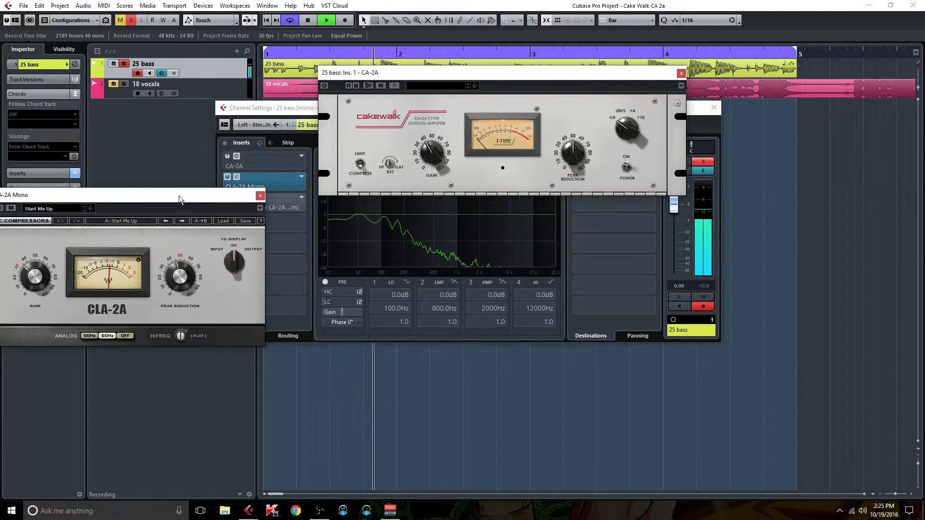
left_click_drag(183, 196, 244, 121)
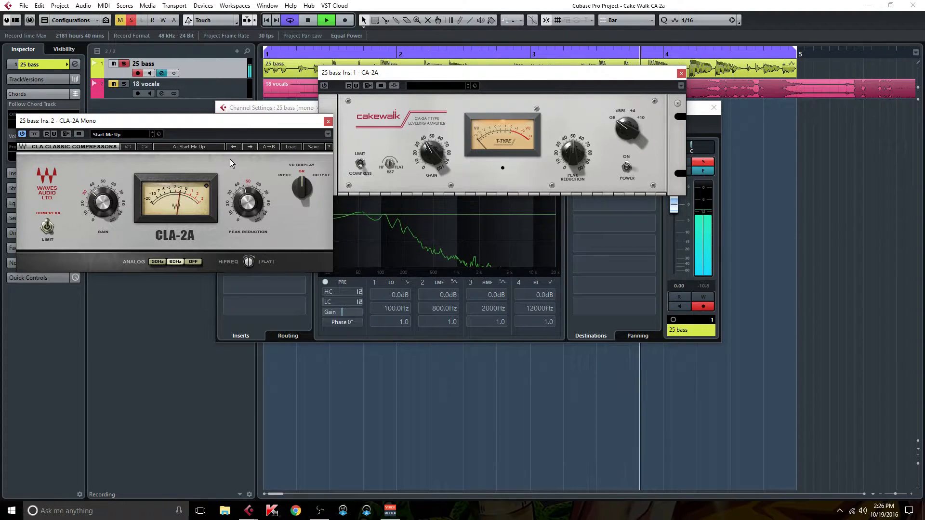
left_click_drag(207, 125, 167, 69)
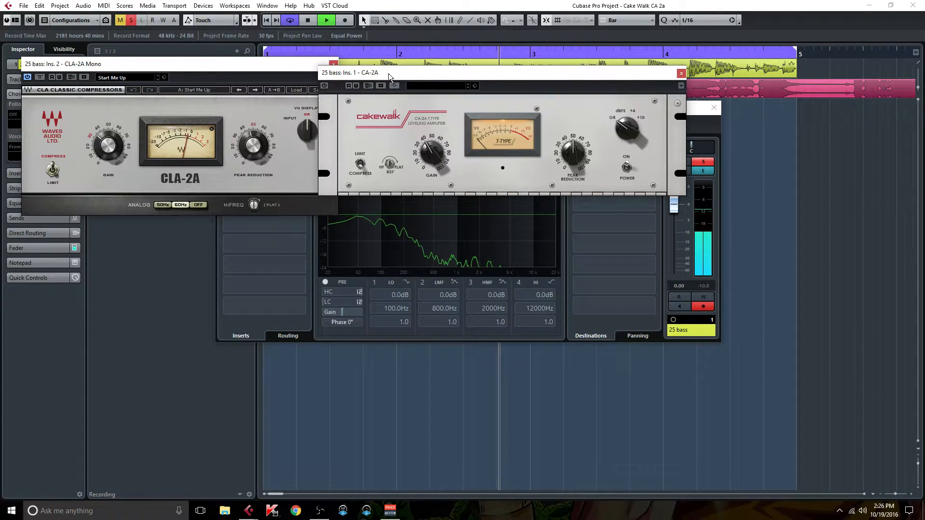
left_click_drag(389, 74, 397, 70)
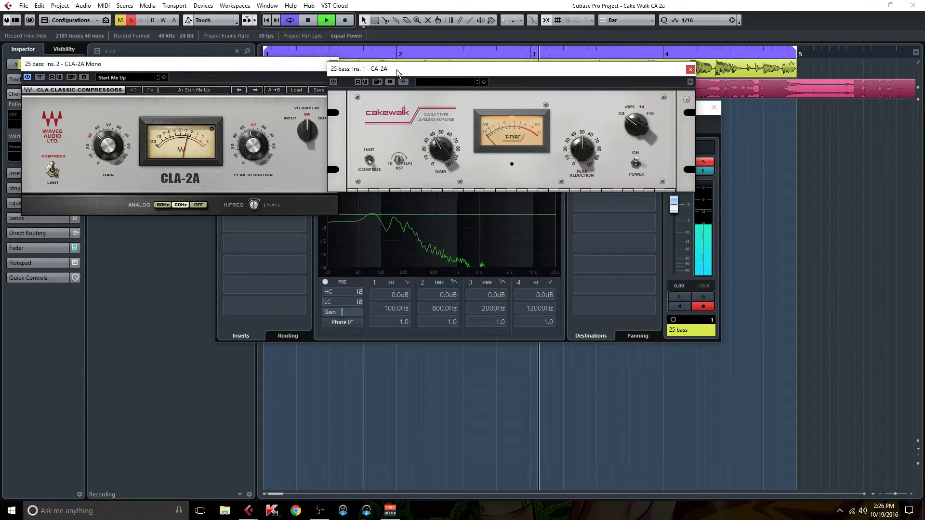
- Compare the two compressors by bypassing the CLA-2A Mono with the CA-2A active, and switch back to the CLA-2A Mono alone
left_click(40, 78)
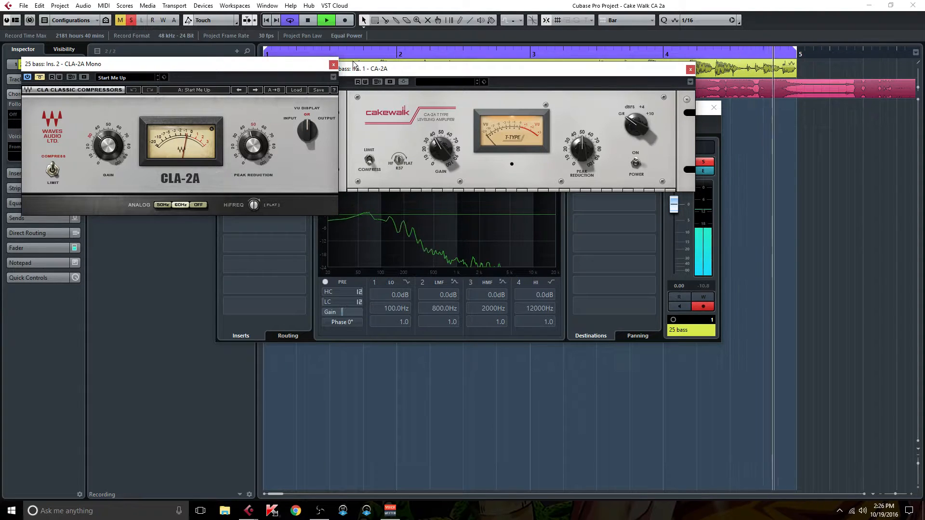
left_click_drag(350, 75, 370, 77)
left_click(354, 83)
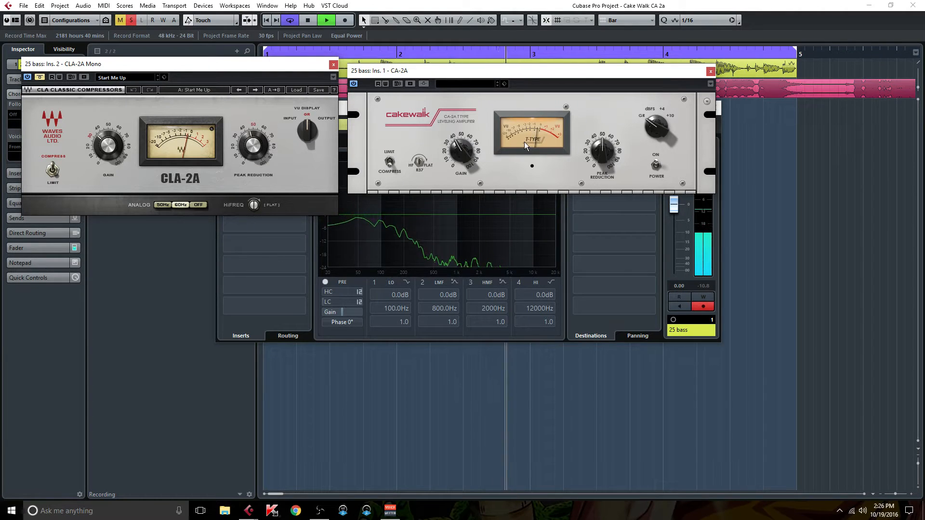
left_click(253, 336)
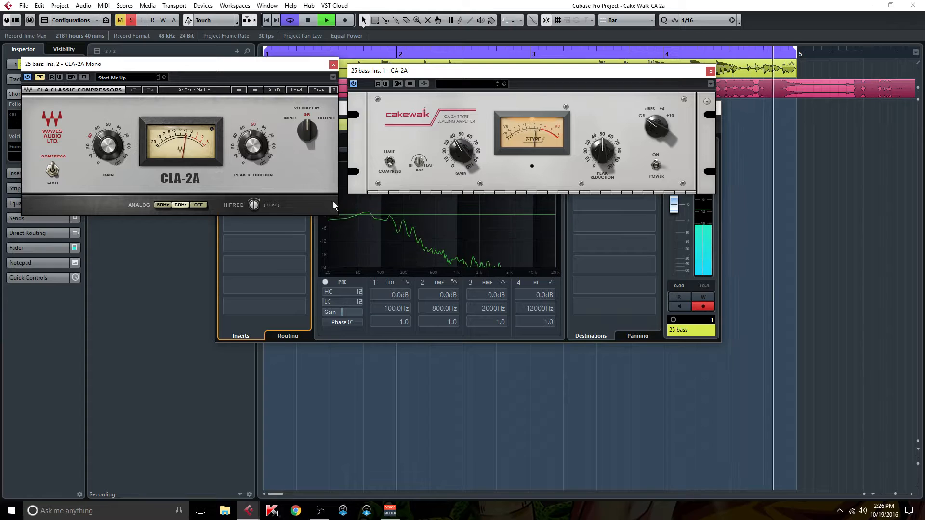
left_click(354, 84)
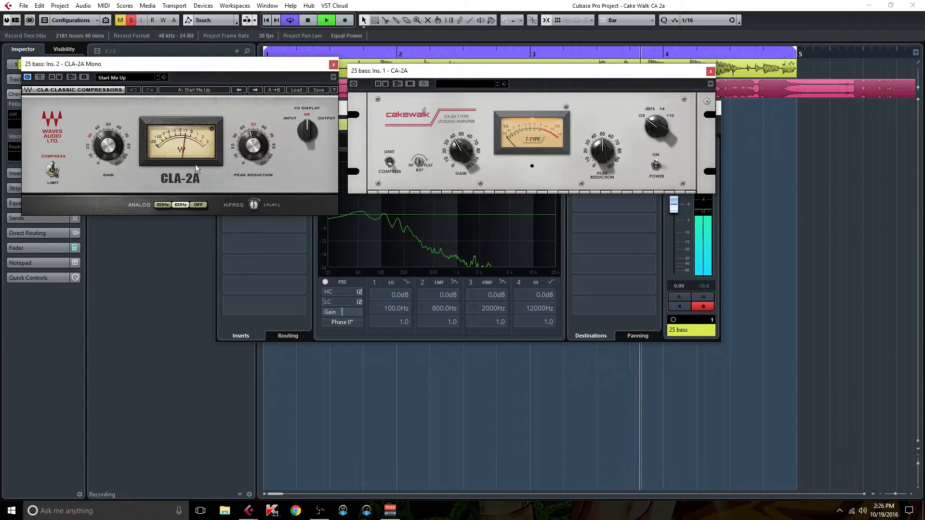
- Open the UAD Teletronix LA-2A insert and arrange it below the CLA-2A Mono and CA-2A windows, with the CLA-2A Mono bypassed
left_click_drag(225, 61, 156, 63)
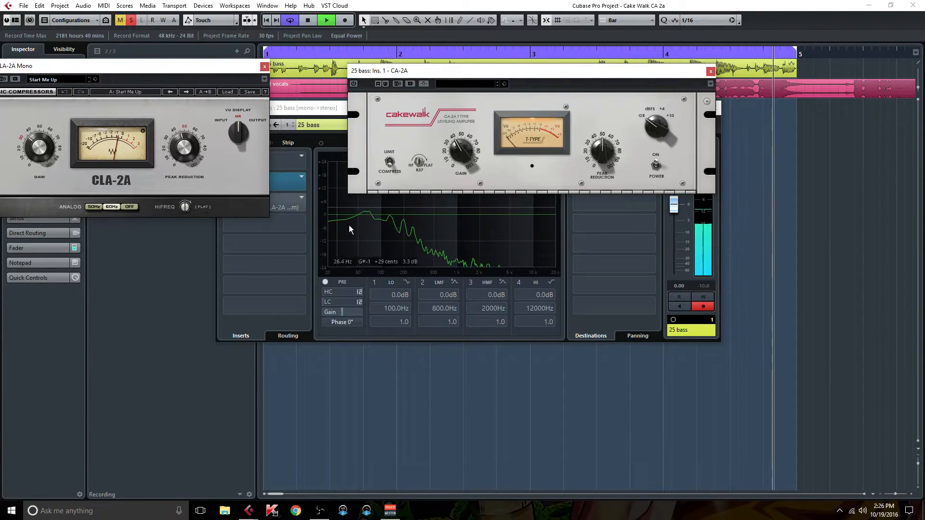
left_click(282, 206)
left_click_drag(394, 315, 193, 229)
left_click_drag(183, 65, 266, 65)
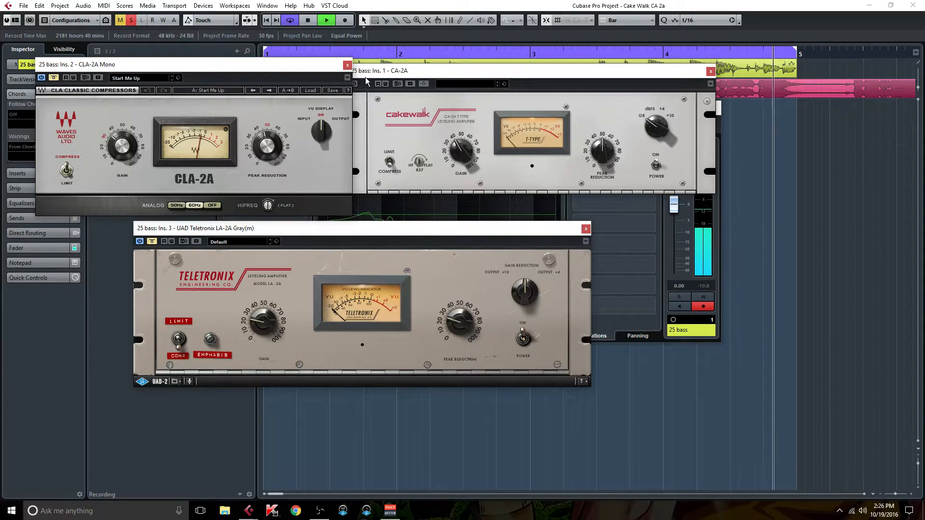
left_click_drag(363, 71, 374, 69)
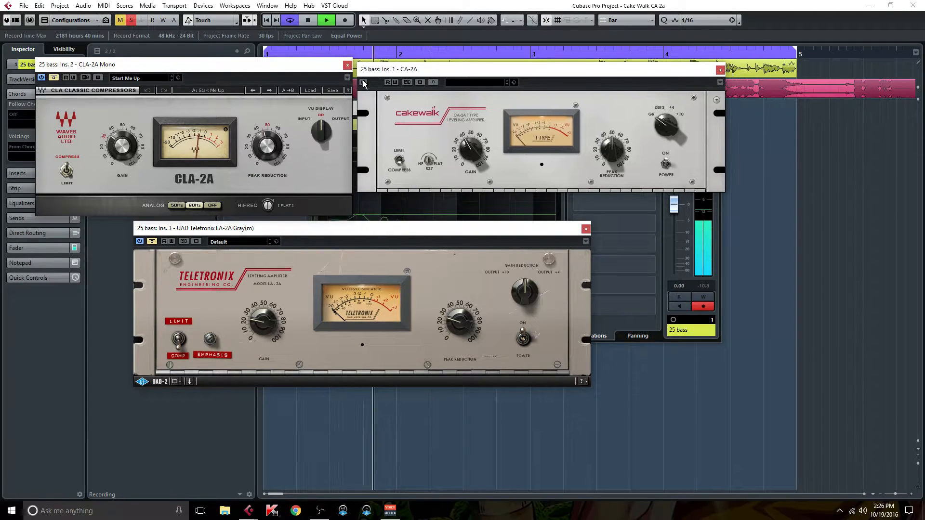
- Compare the CA-2A with the UAD Teletronix LA-2A on the bass by engaging one at a time during playback, ending with the LA-2A bypassed
left_click(364, 83)
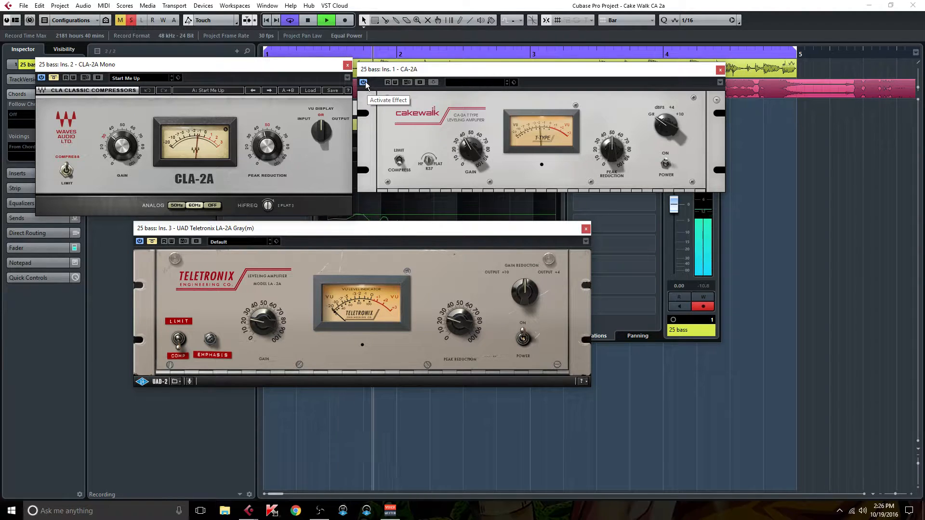
left_click(364, 82)
left_click(152, 242)
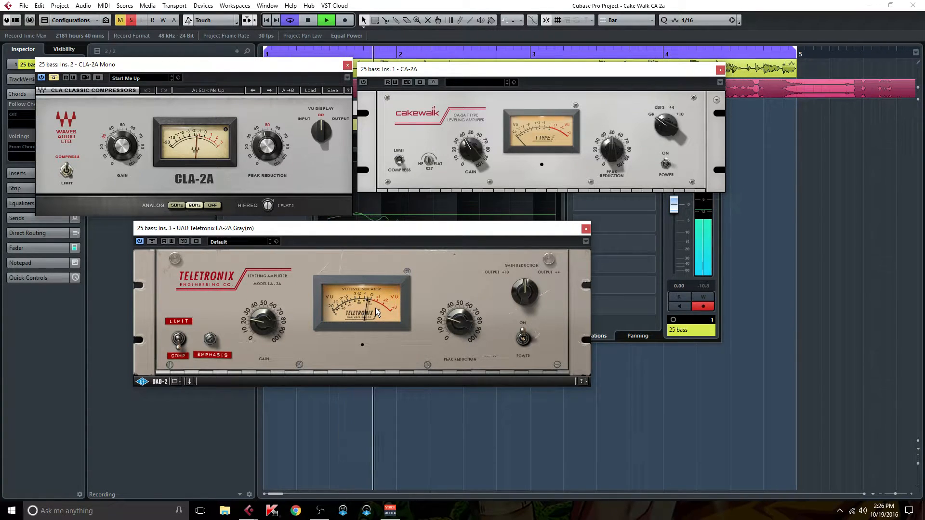
left_click(153, 241)
left_click(364, 82)
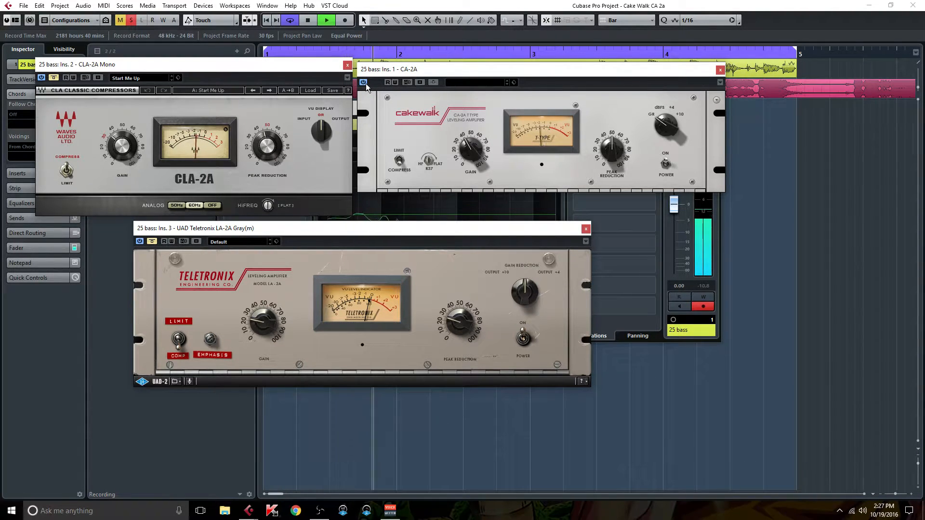
left_click(152, 241)
- Fine-tune the gain of the CLA-2A Mono and of the CA-2A, engaging each compressor alone on the bass
left_click(53, 78)
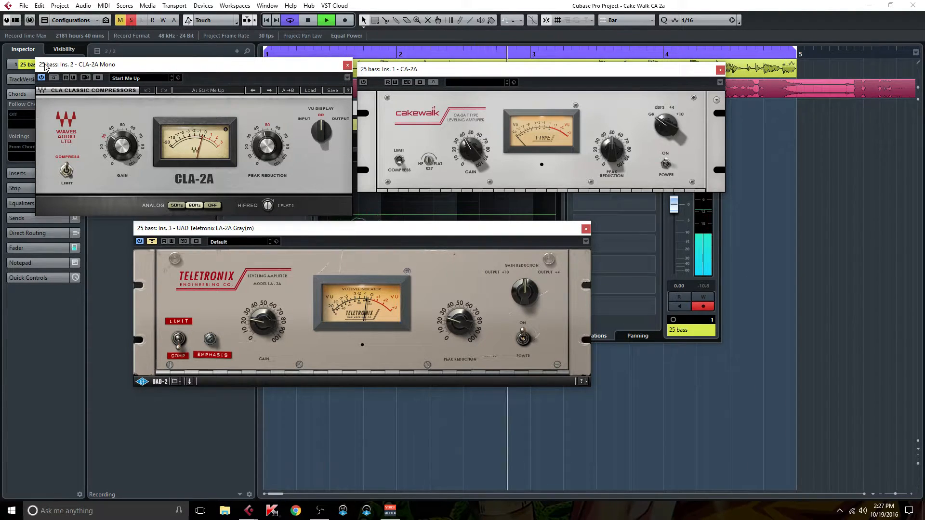
left_click_drag(122, 146, 123, 144)
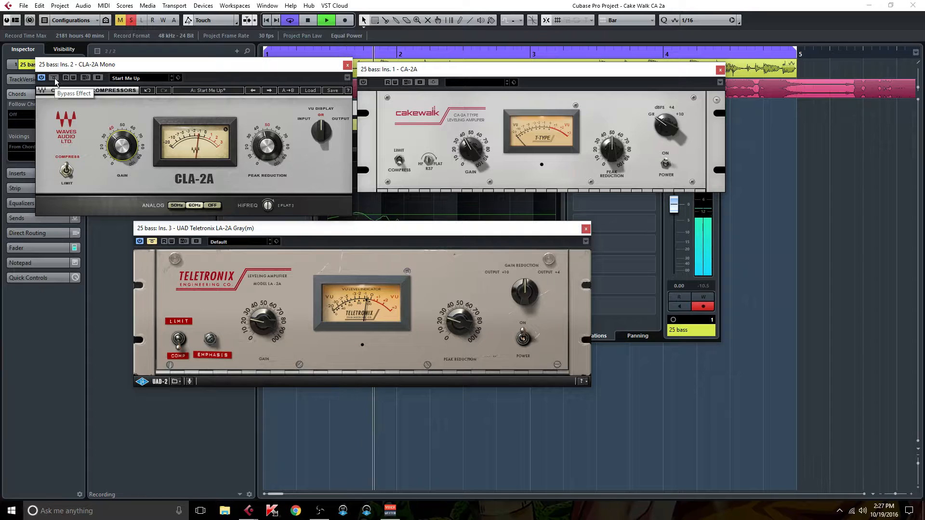
left_click(55, 79)
left_click(363, 82)
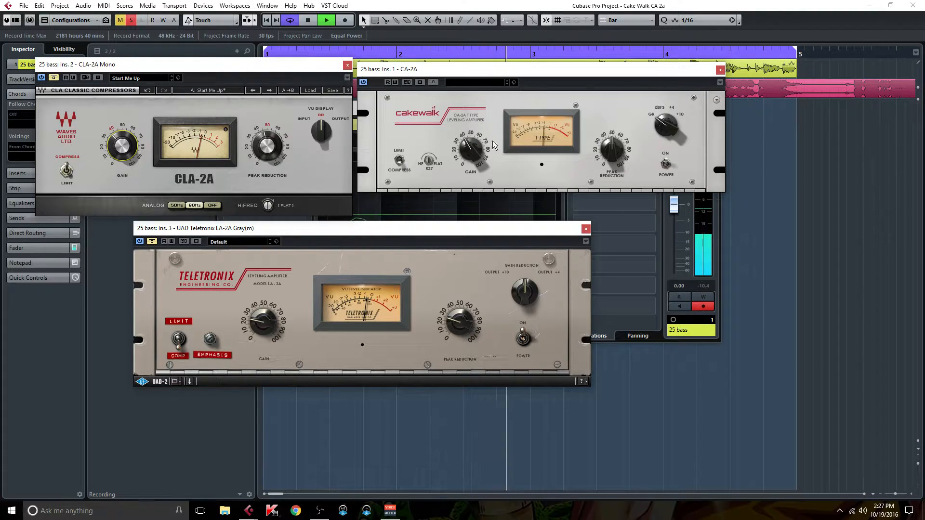
left_click_drag(471, 148, 471, 145)
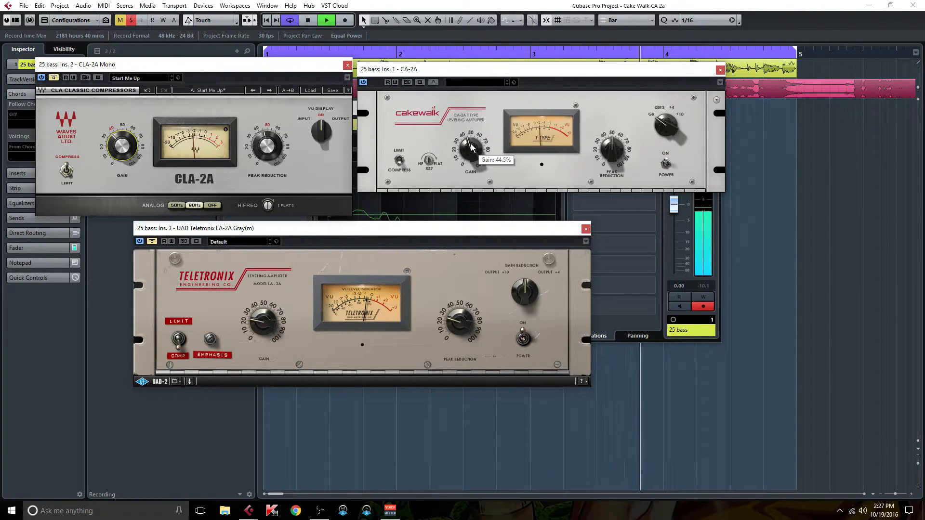
- Deactivate the CA-2A, listen to the bass through the UAD Teletronix LA-2A alone, and bypass it again
left_click(364, 82)
left_click(156, 240)
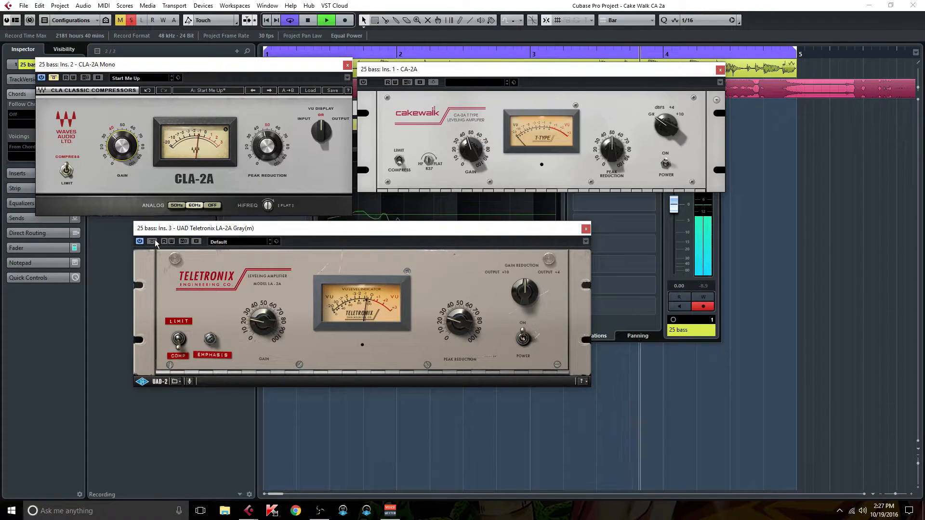
left_click(153, 240)
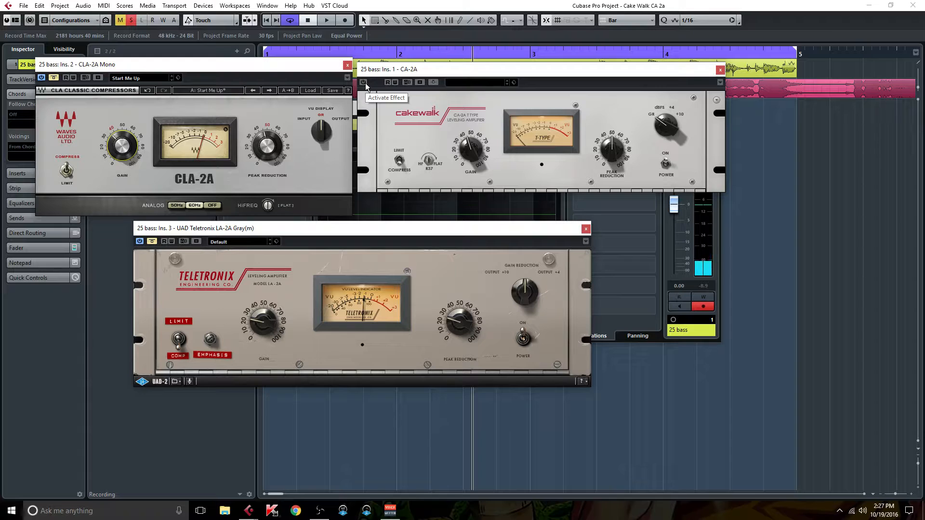
- Rearrange the CA-2A and UAD Teletronix LA-2A windows around the CLA-2A Mono window so all three compressors stay in view
left_click_drag(494, 67, 521, 66)
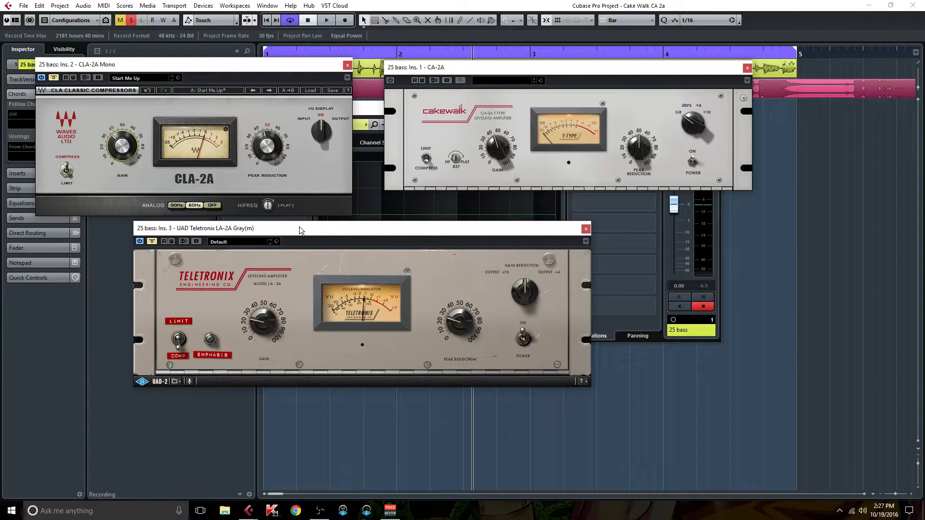
left_click_drag(305, 226, 338, 221)
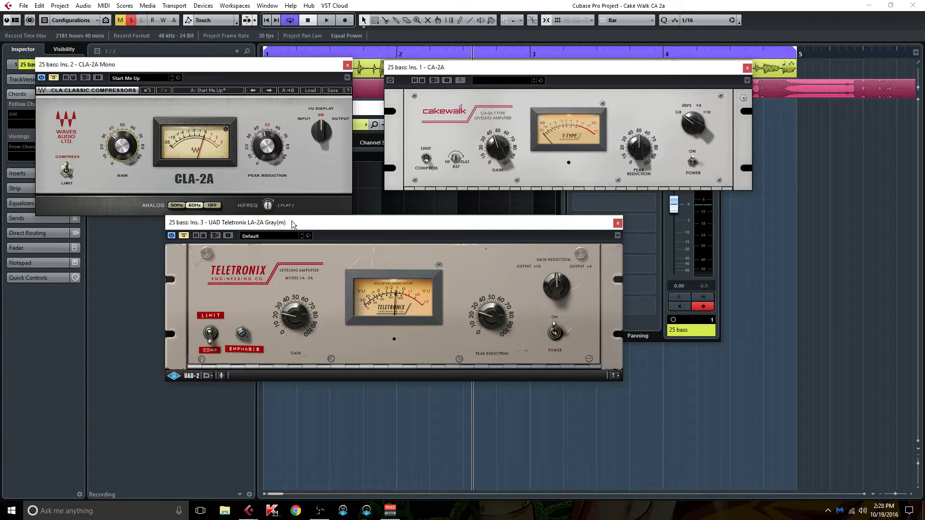
left_click_drag(291, 223, 190, 234)
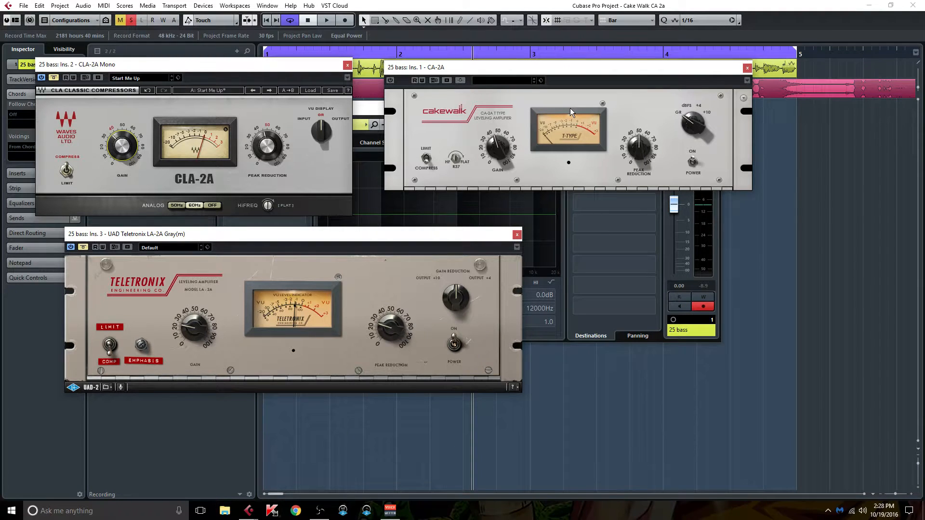
left_click_drag(543, 67, 521, 68)
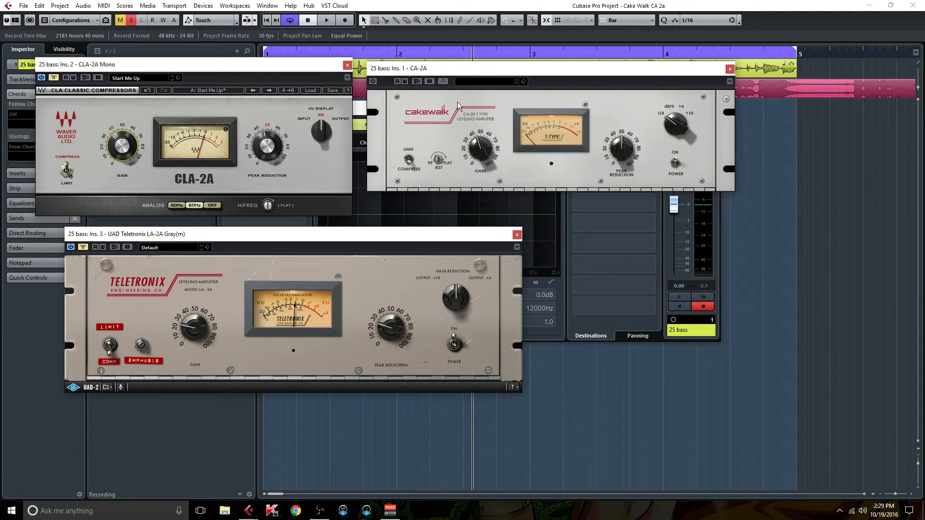
- Close the three compressor windows and the bass track's channel settings
left_click(348, 65)
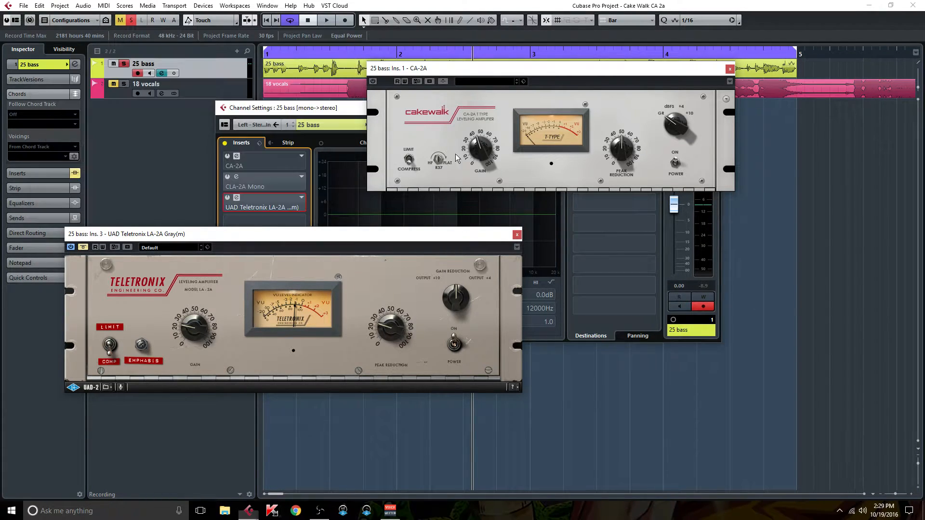
left_click(517, 235)
left_click_drag(698, 68, 596, 134)
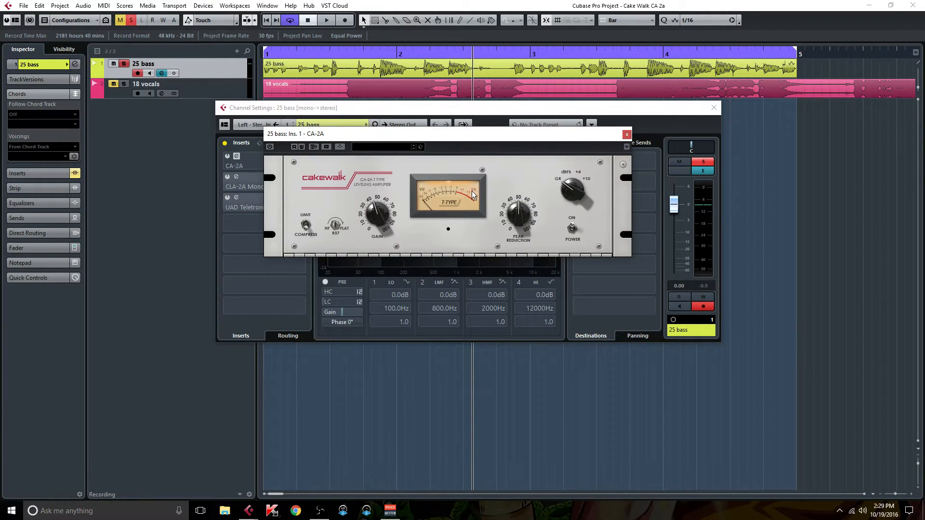
left_click(627, 135)
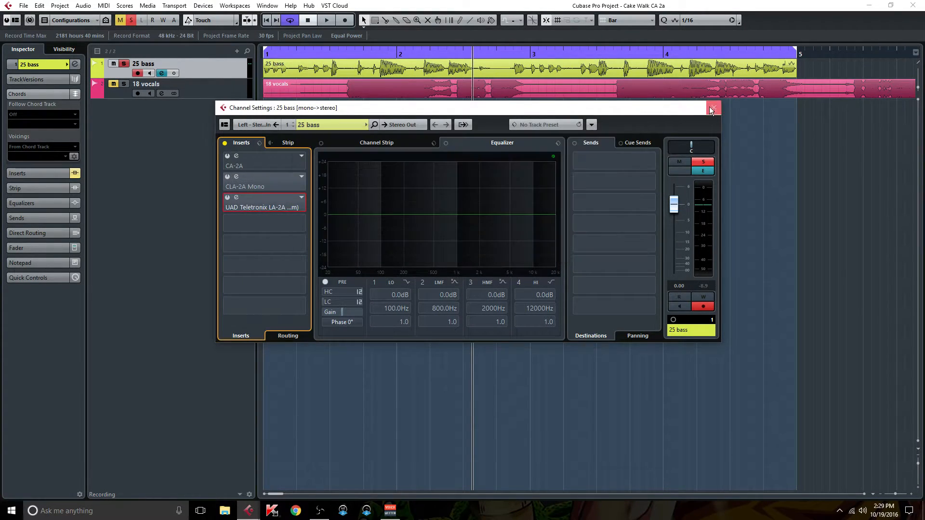
left_click(711, 109)
- Solo the 18 vocals track in place of the bass and extend the loop range to the vocal clip's end at bar 9
left_click(126, 84)
left_click_drag(802, 54, 895, 49)
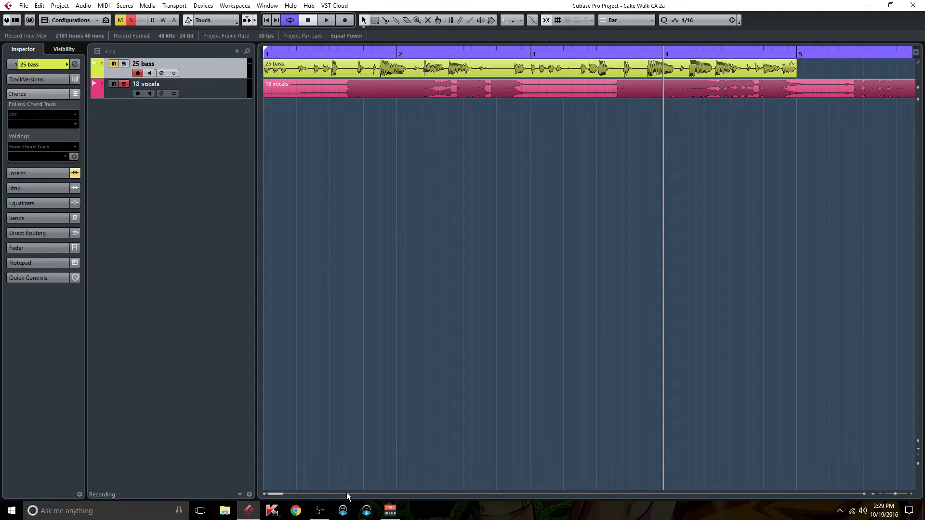
left_click_drag(279, 493, 287, 494)
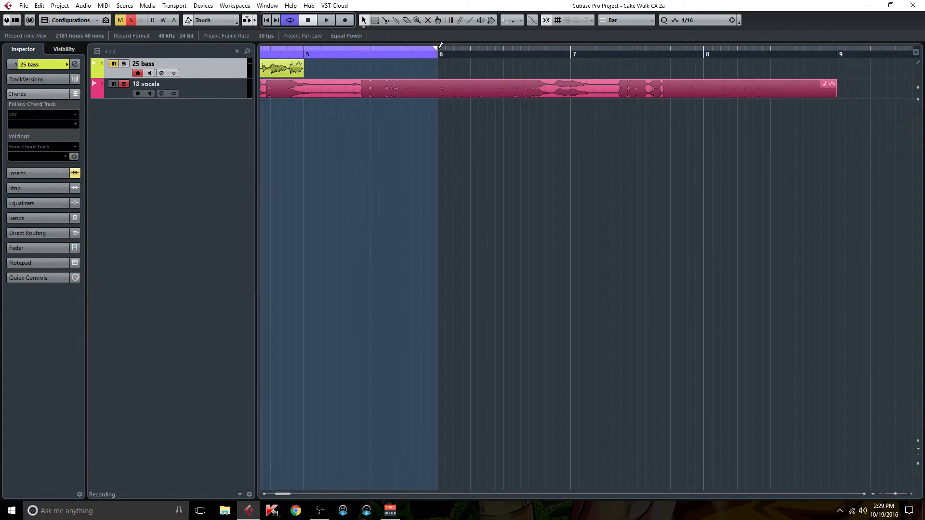
left_click_drag(438, 53, 808, 65)
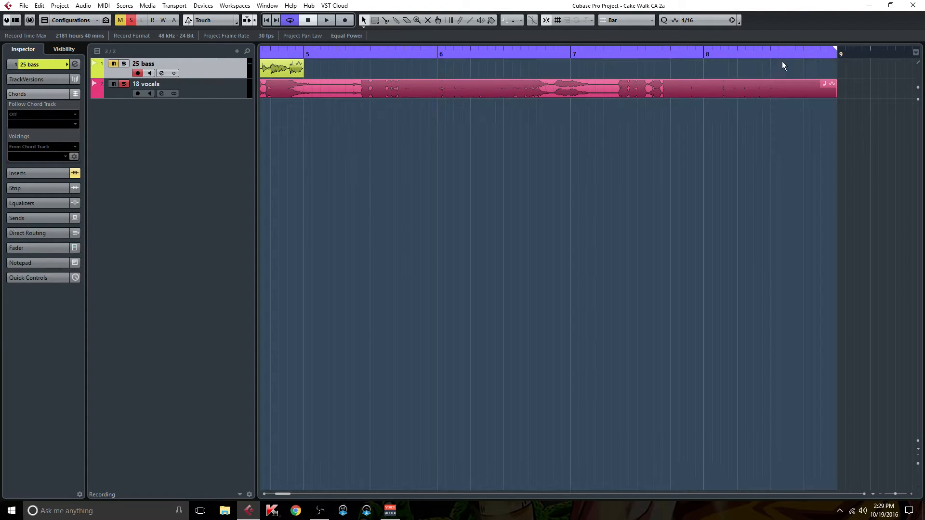
- Return to the project start and play the soloed vocals
left_click(267, 20)
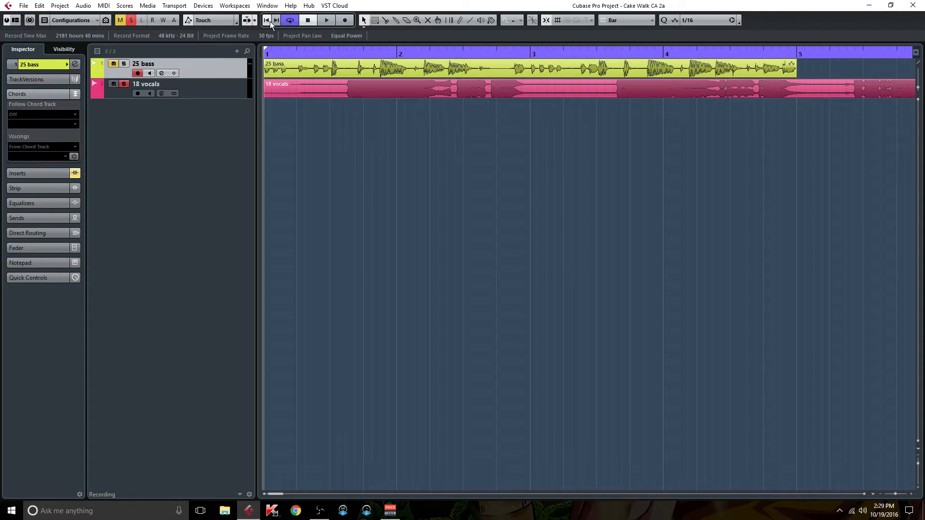
left_click(172, 91)
key("space")
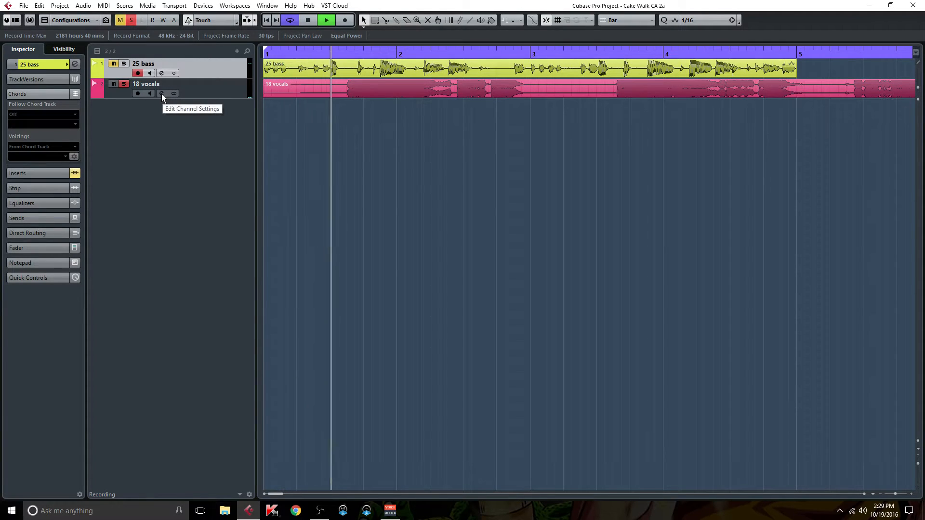
- Open the 18 vocals channel settings and its CA-2A insert, placing the plug-in window clear of the insert list
left_click(161, 94)
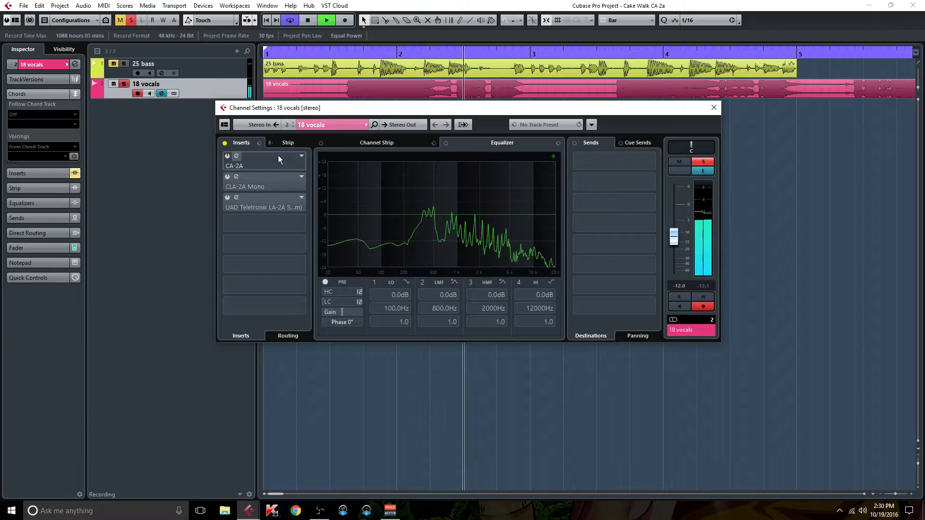
left_click(254, 164)
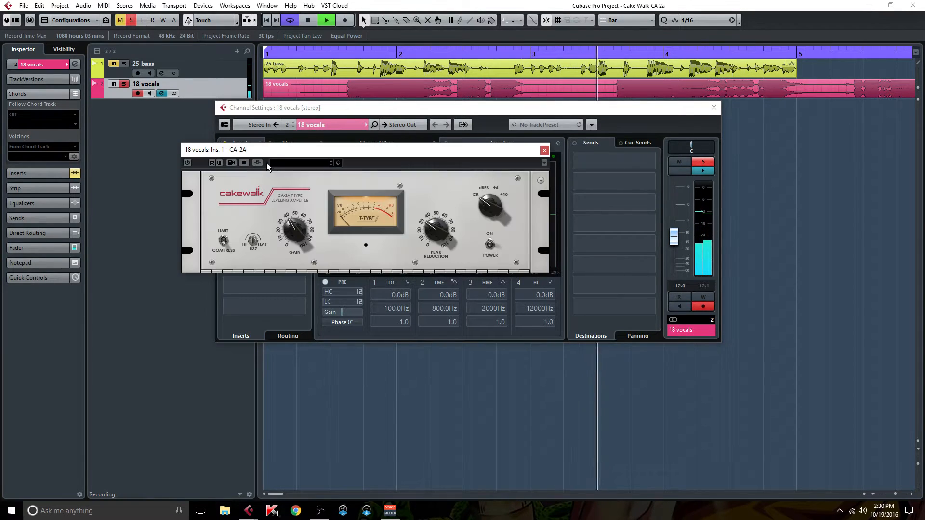
left_click_drag(391, 142, 409, 142)
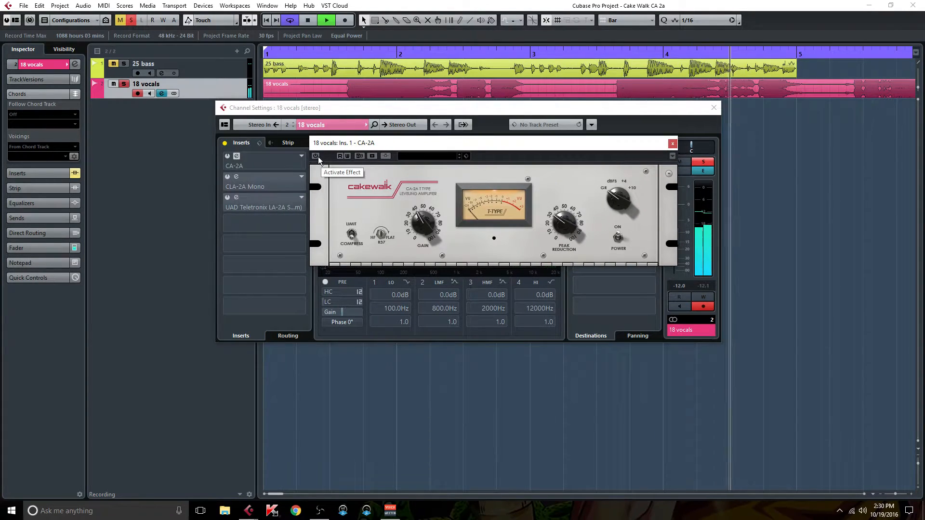
- Compare the vocals with and without the CA-2A by switching the effect on and off during playback
left_click(317, 157)
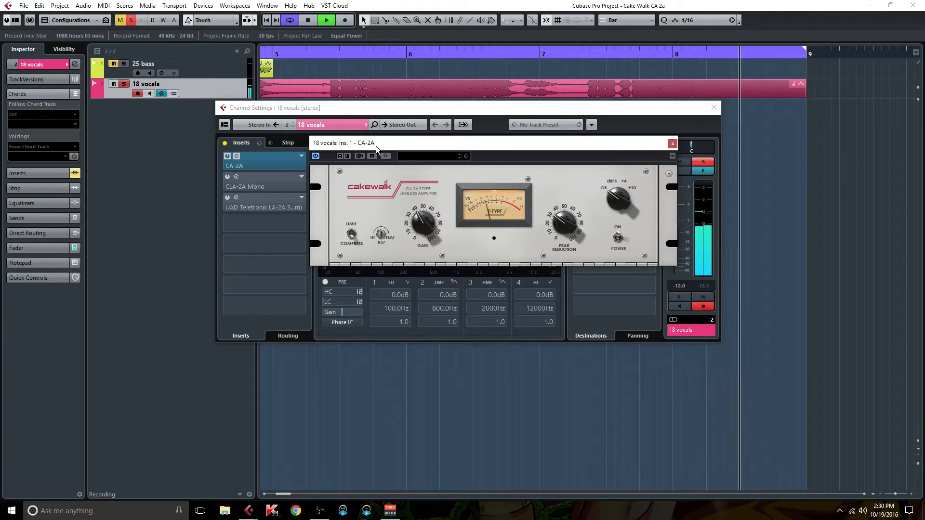
left_click(316, 156)
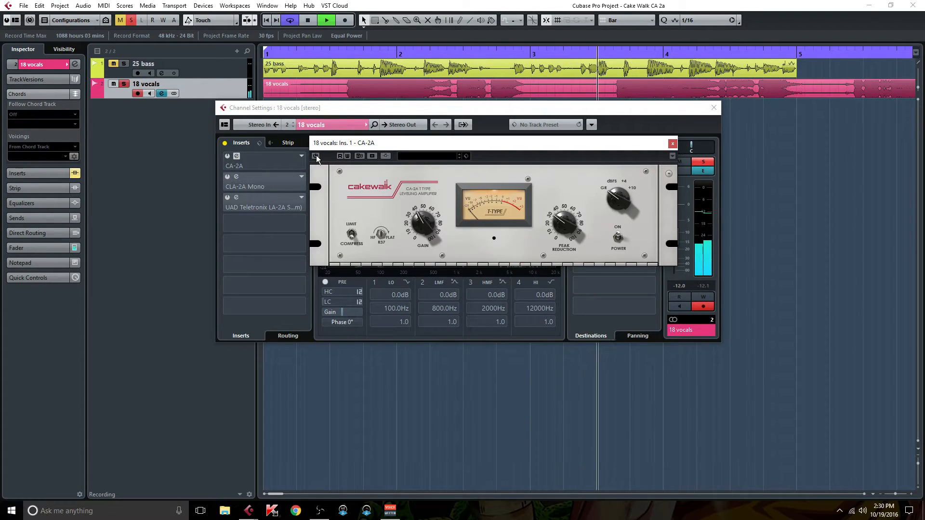
left_click(316, 156)
mouse_move(417, 226)
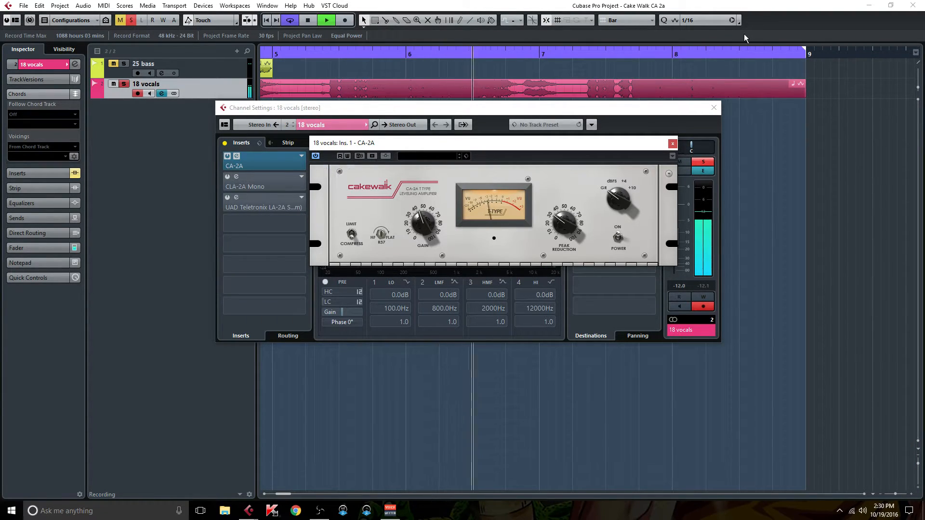
left_click(316, 156)
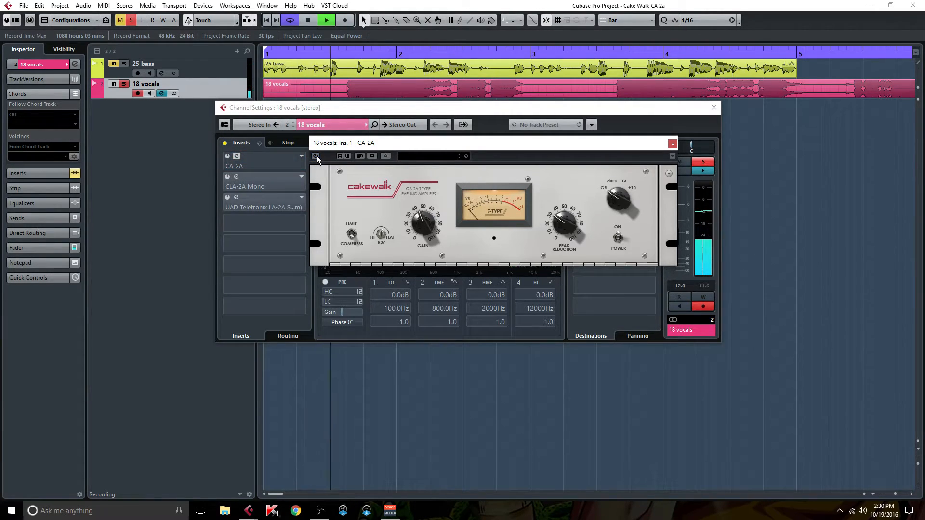
left_click(316, 156)
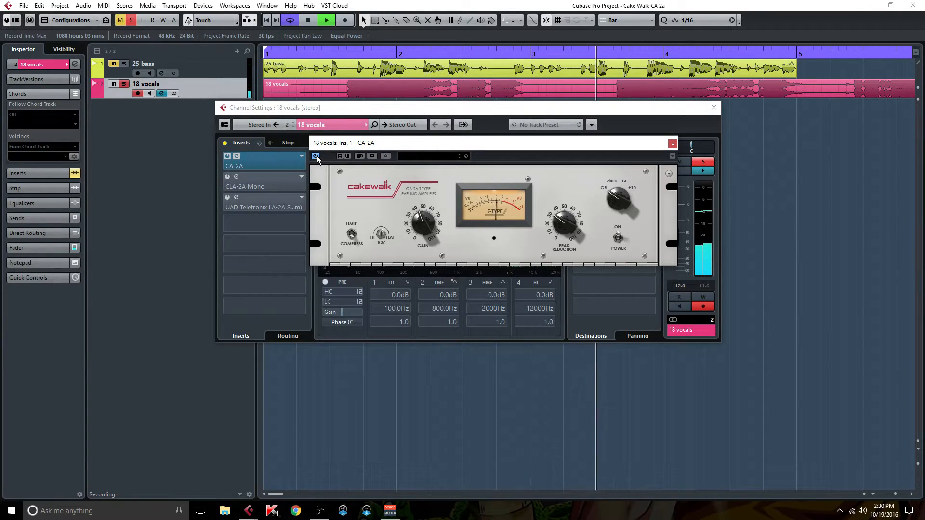
- Open the CLA-2A Mono insert on the vocals channel and place its window beside the CA-2A
left_click(253, 187)
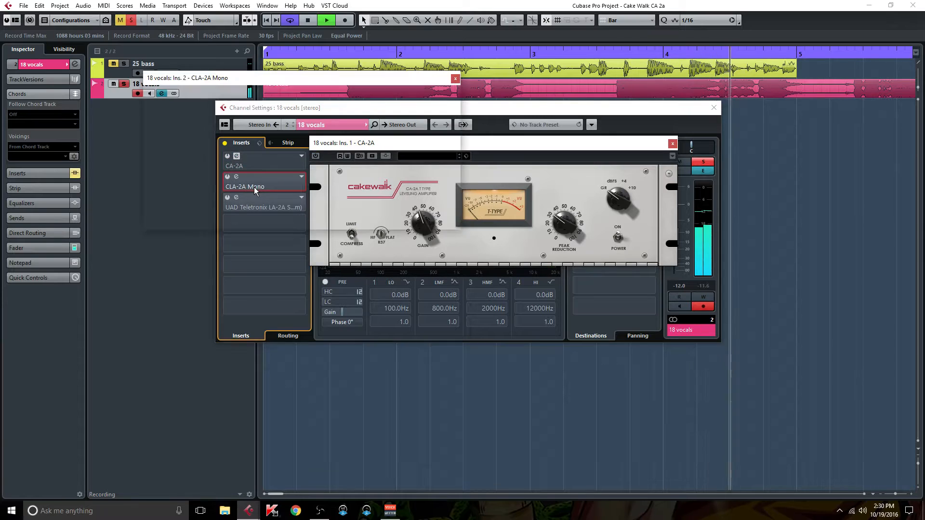
left_click_drag(568, 143, 616, 93)
left_click_drag(256, 83, 174, 103)
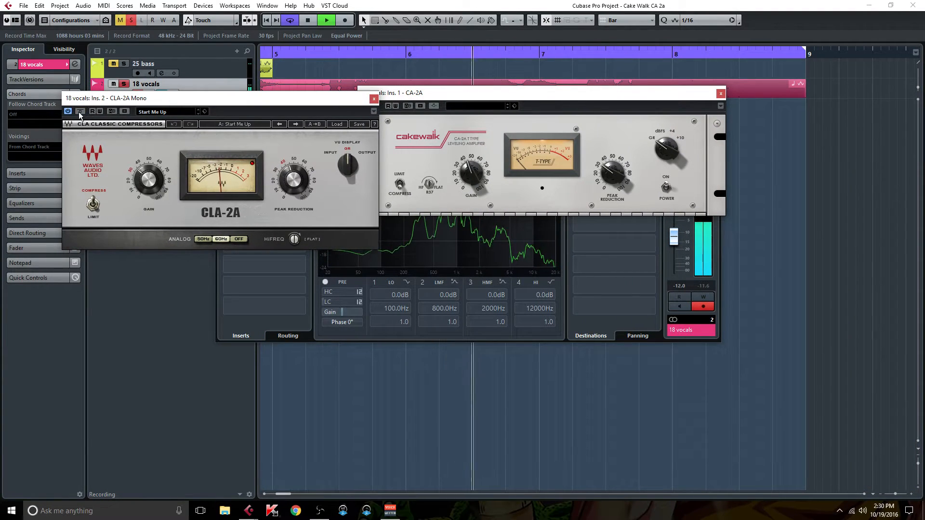
left_click_drag(230, 103, 201, 88)
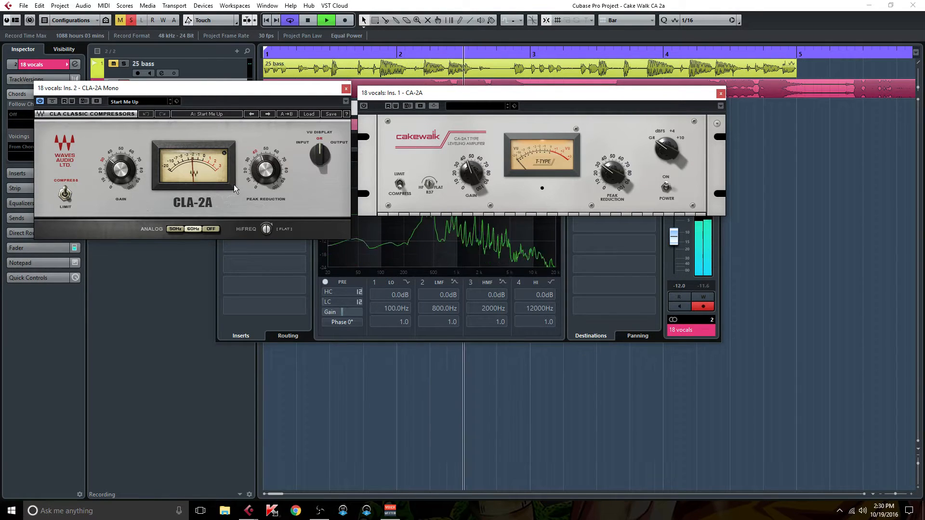
- Set the CLA-2A Mono's peak reduction to about 45 and fine-tune its gain for the vocals
left_click_drag(265, 170, 264, 168)
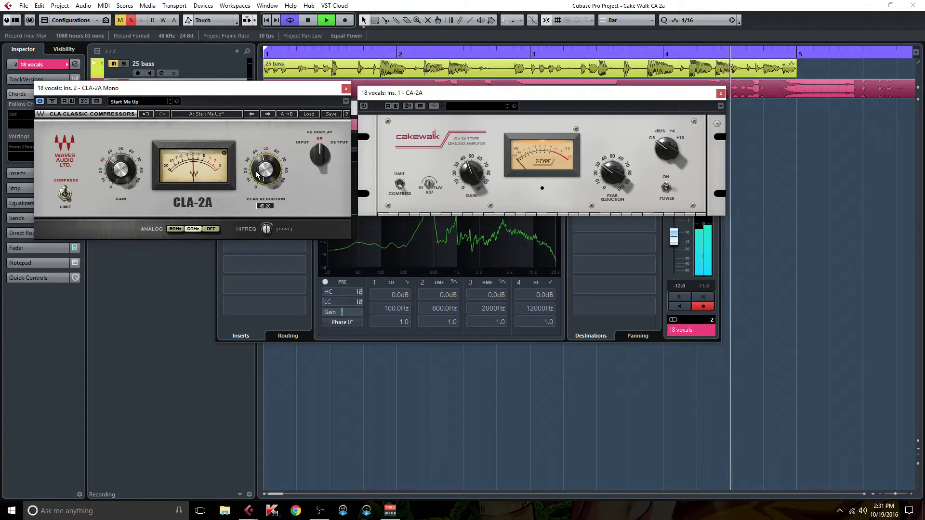
left_click_drag(121, 170, 121, 167)
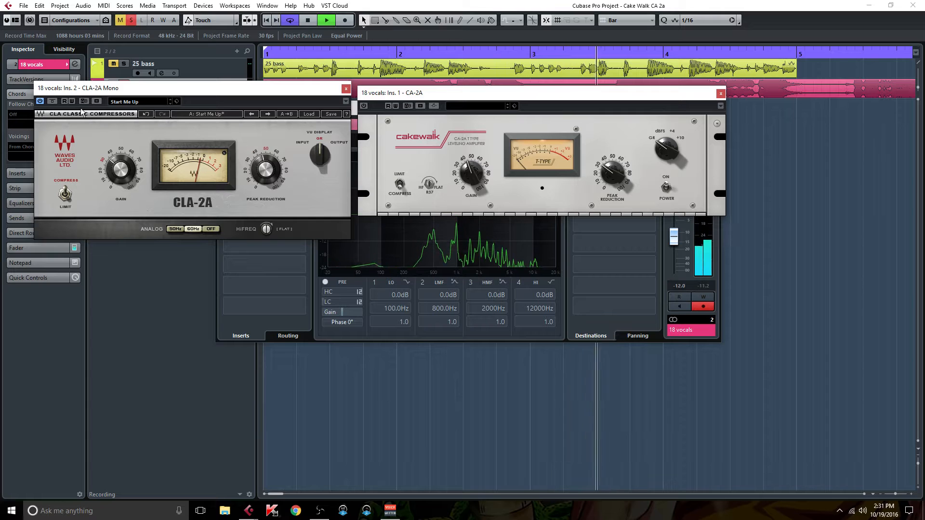
- Bypass the CLA-2A Mono, open the UAD Teletronix LA-2A Silver insert on the vocals channel and make it active
left_click(53, 102)
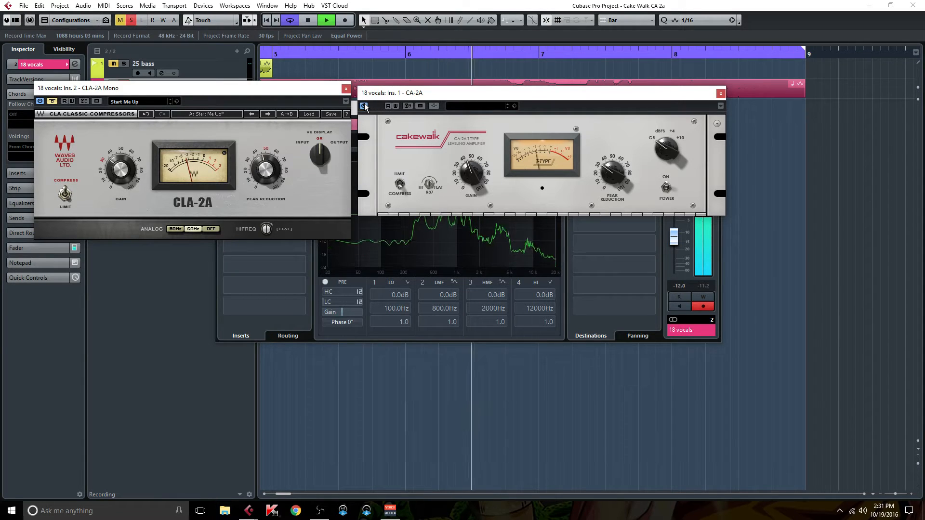
mouse_move(465, 172)
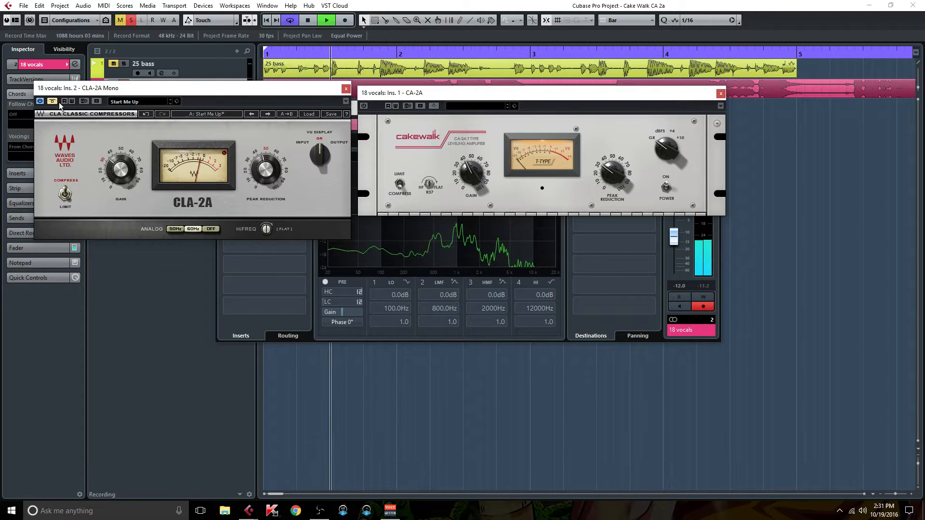
left_click_drag(199, 89, 104, 73)
left_click(283, 206)
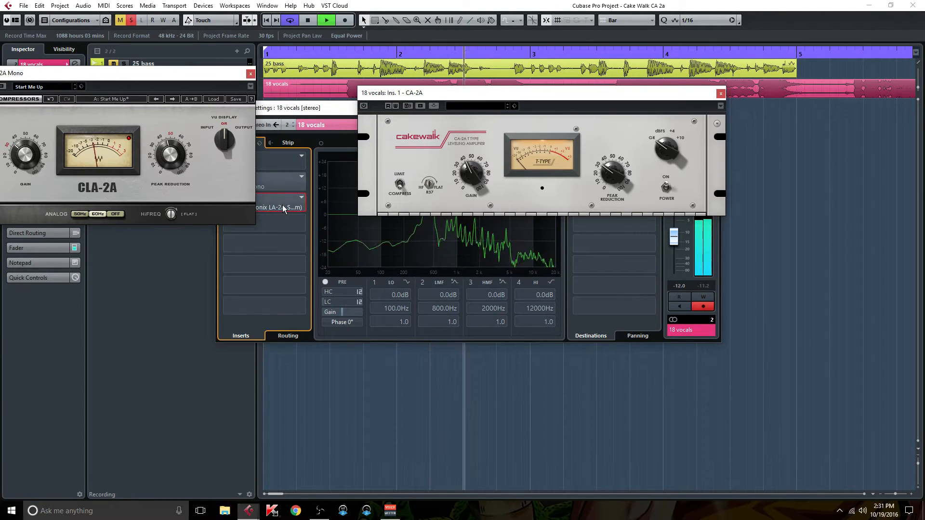
left_click_drag(171, 76, 270, 91)
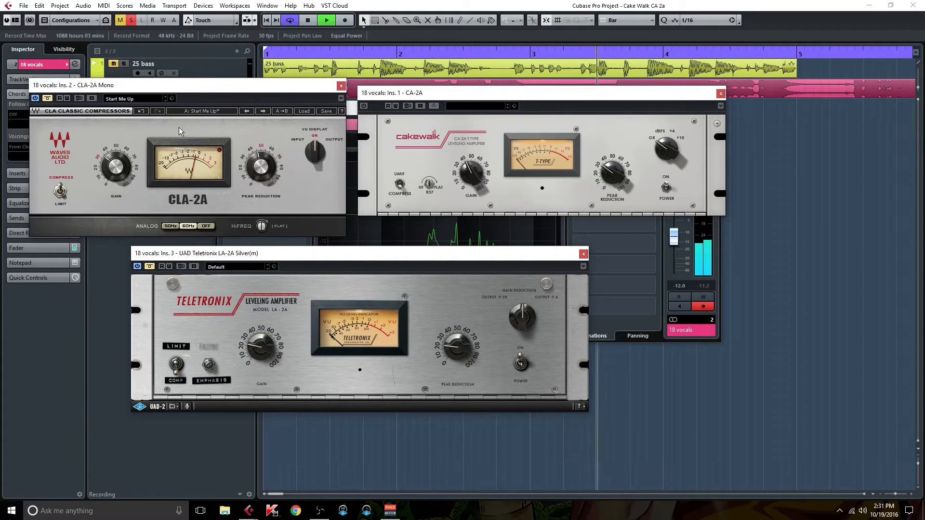
left_click(149, 266)
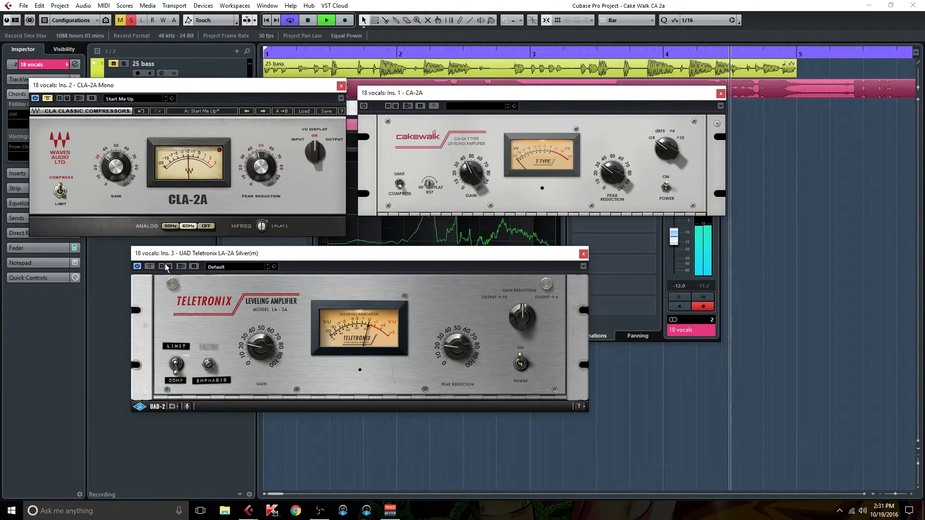
left_click_drag(290, 250, 278, 247)
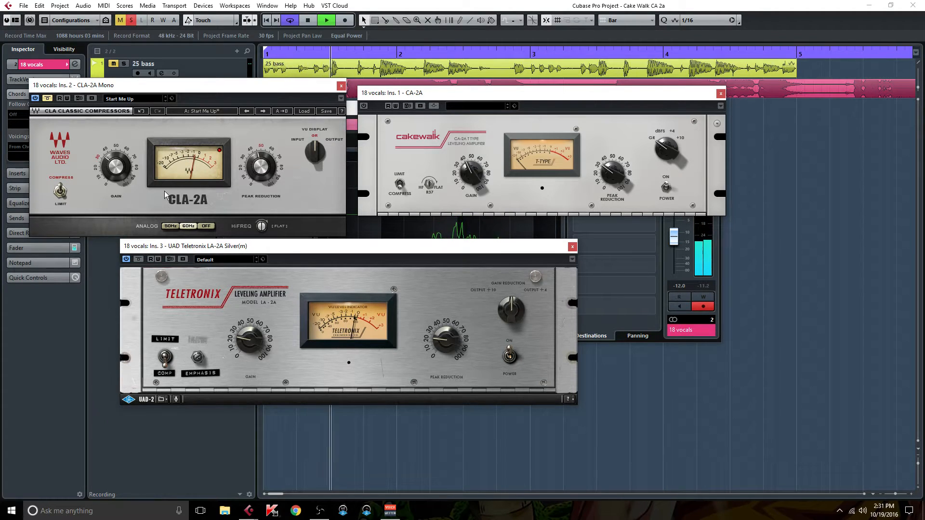
- Compare the vocals through the UAD Teletronix LA-2A, CA-2A and CLA-2A Mono by engaging them in turn during playback
left_click(139, 259)
left_click(363, 106)
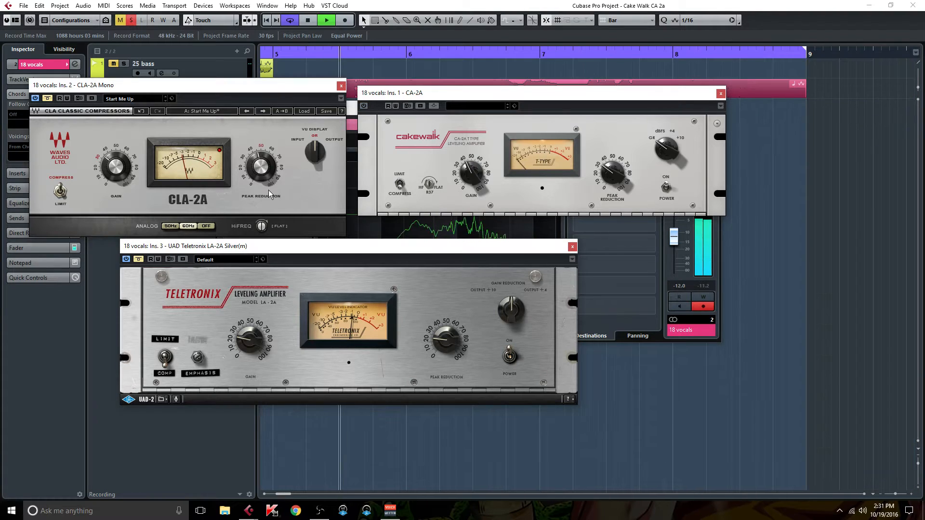
left_click(141, 259)
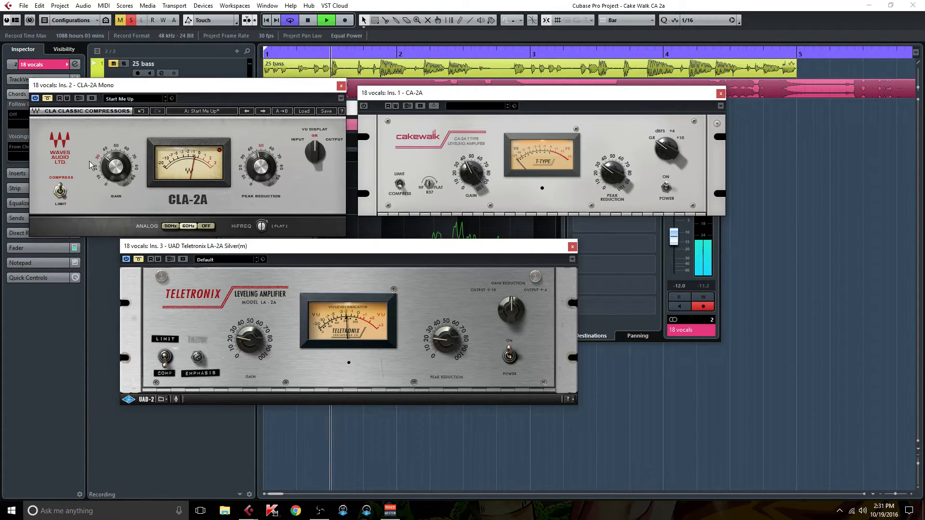
left_click(48, 99)
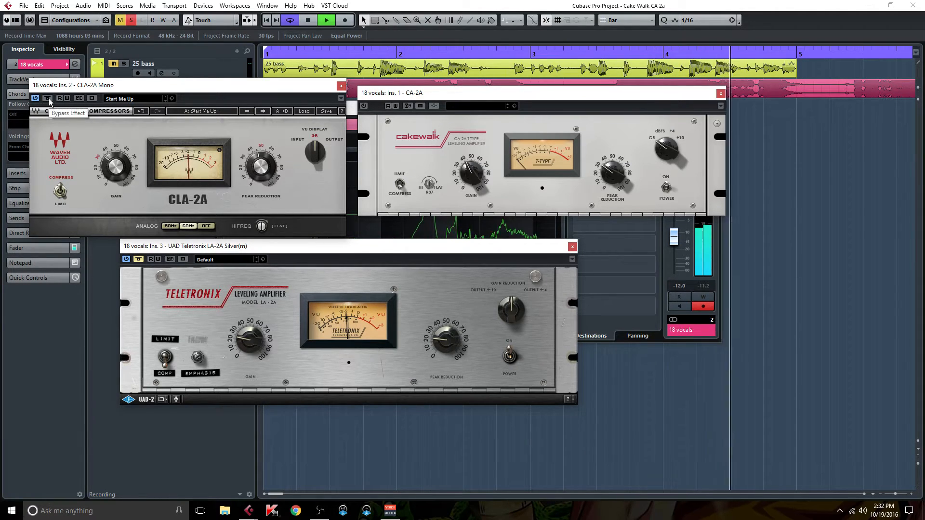
left_click(48, 99)
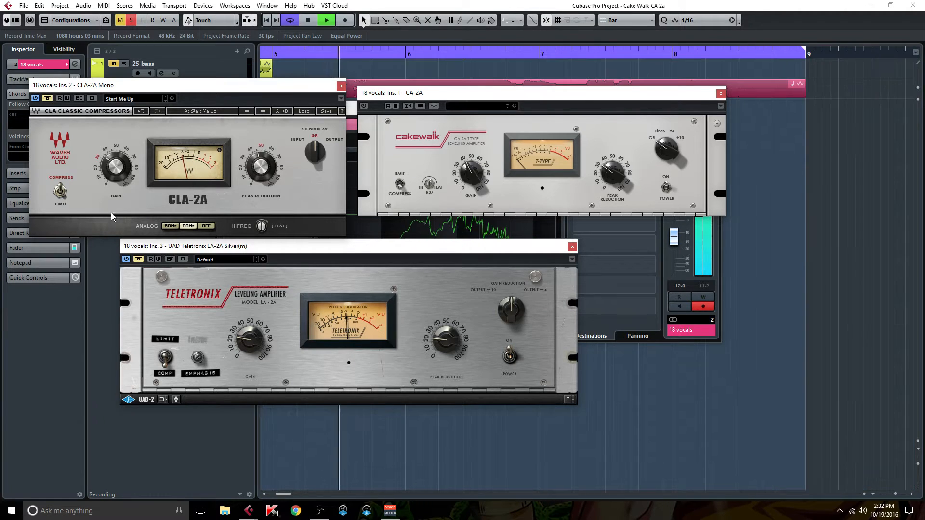
- Audition the UAD Teletronix LA-2A and CLA-2A Mono once more, leaving both bypassed and the CA-2A switched on
left_click(138, 259)
right_click(138, 260)
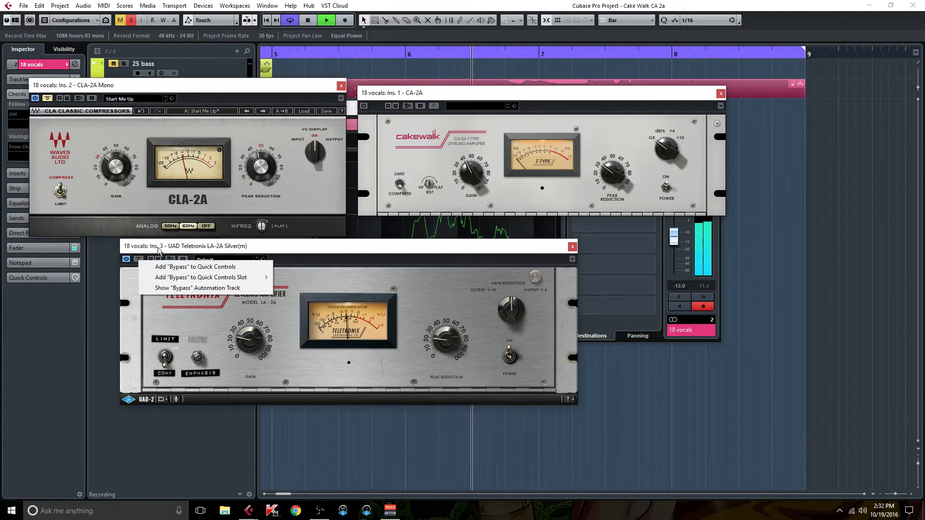
left_click(158, 249)
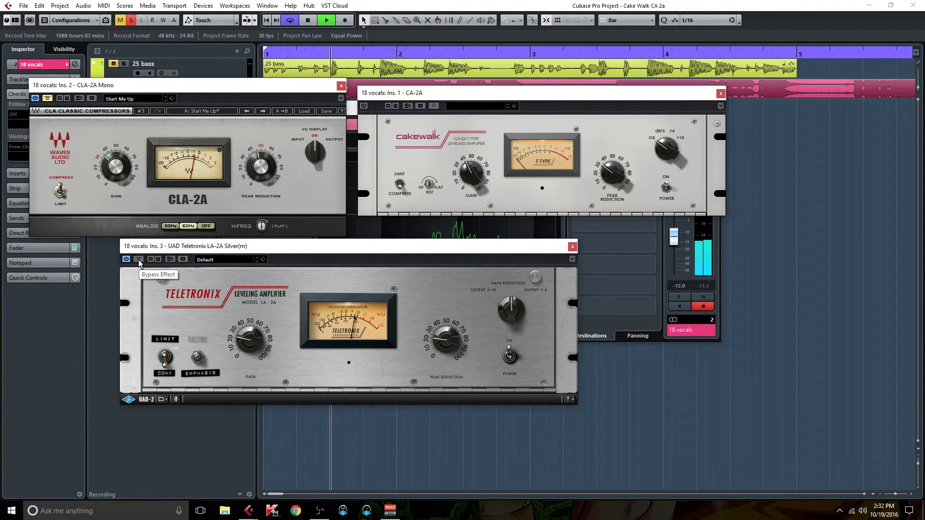
left_click(138, 259)
left_click(46, 101)
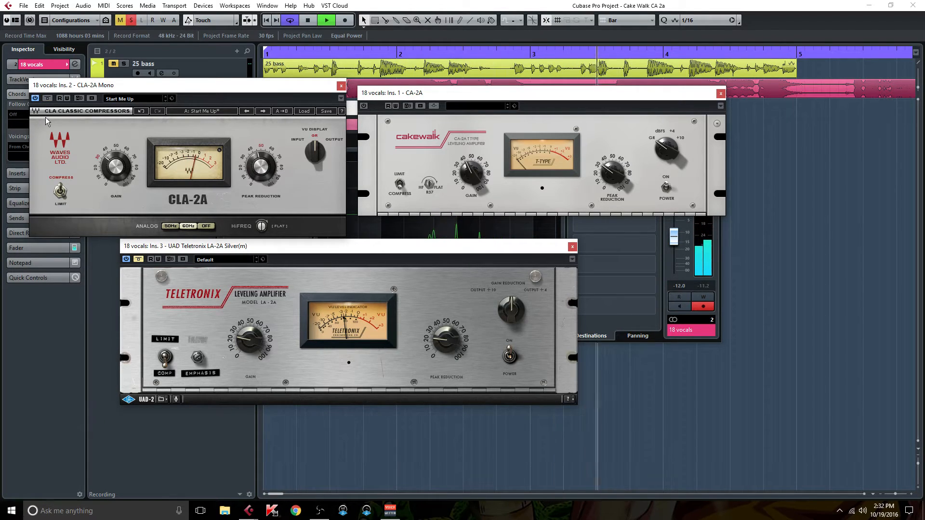
left_click(47, 99)
left_click(364, 106)
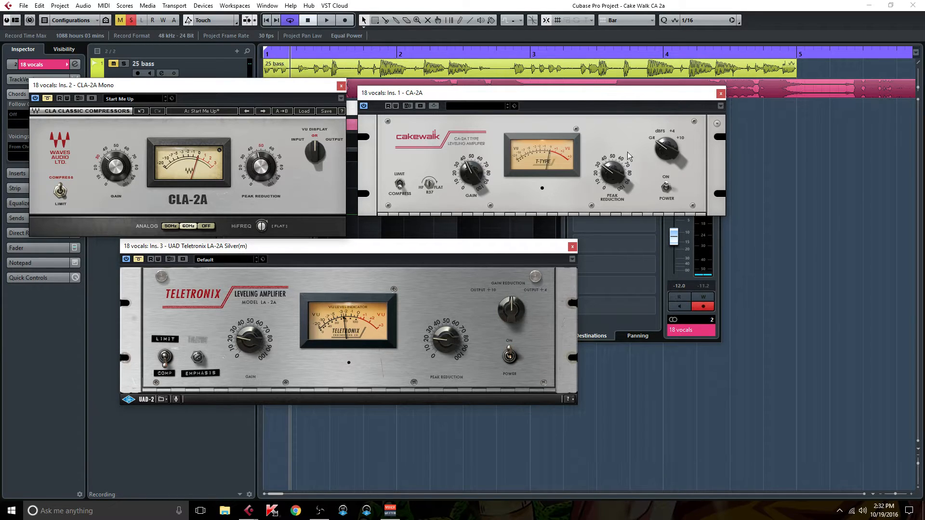
mouse_move(637, 93)
left_mouse_down()
mouse_move(617, 93)
mouse_move(631, 80)
mouse_move(631, 92)
left_mouse_up()
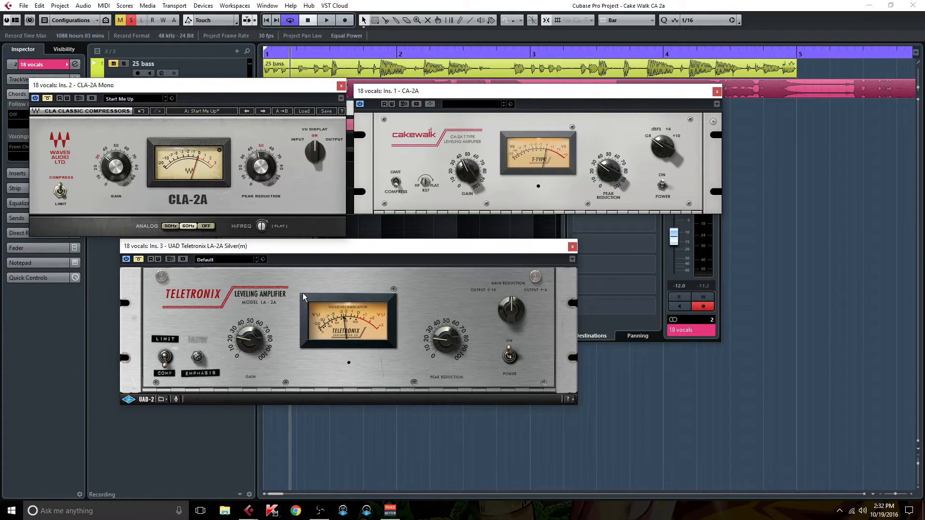
left_click_drag(315, 247, 315, 247)
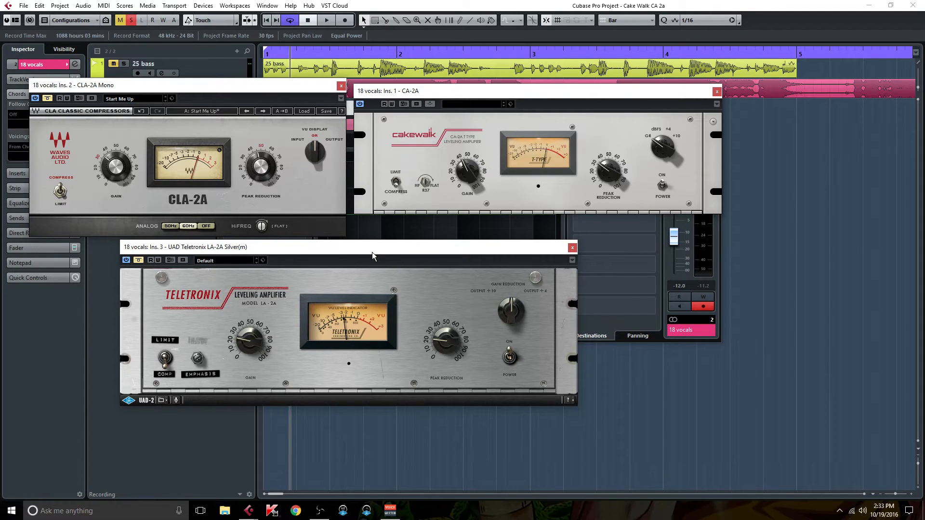
left_click_drag(371, 251, 352, 266)
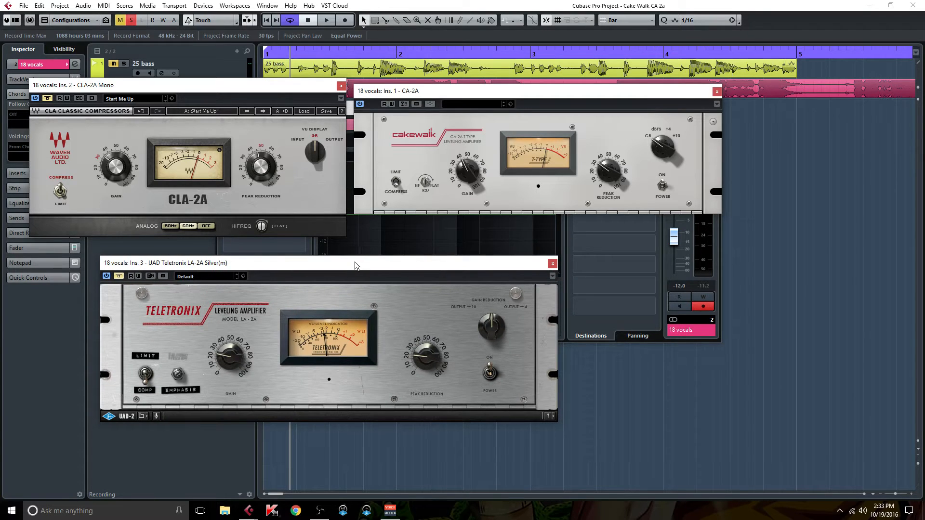
left_click_drag(353, 258, 374, 302)
left_click_drag(456, 88, 456, 100)
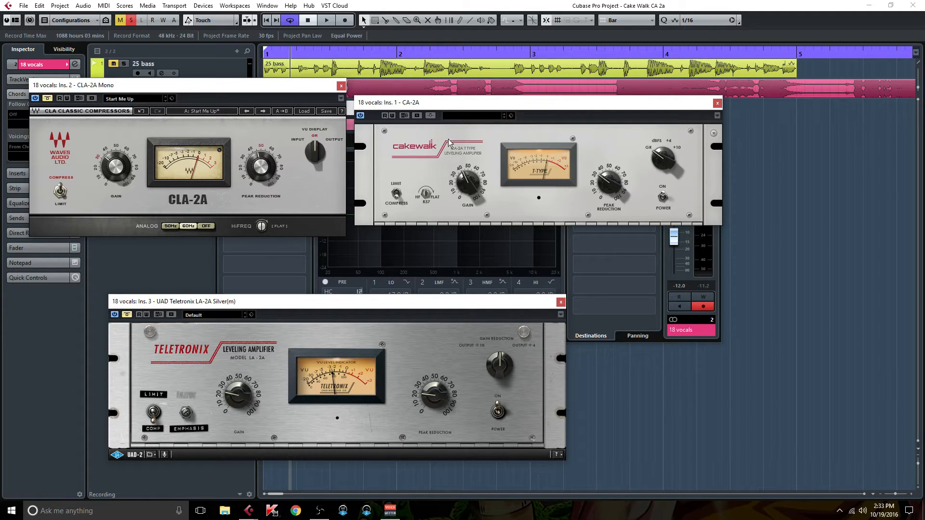
left_click_drag(465, 102, 470, 88)
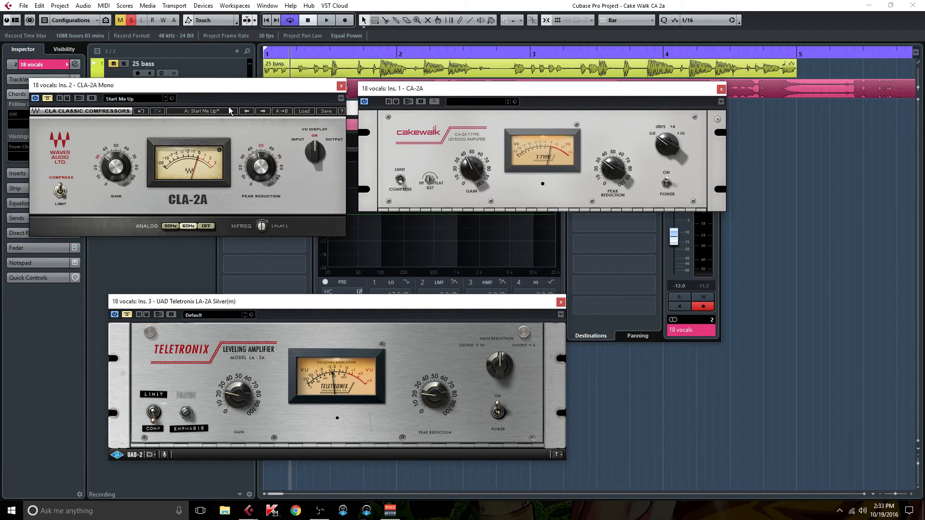
left_click_drag(224, 86, 225, 83)
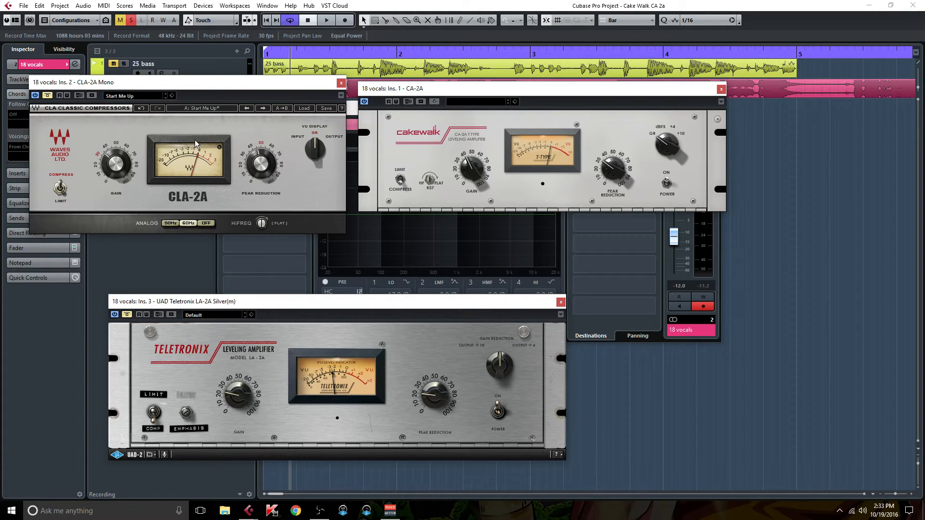
left_click_drag(316, 308, 297, 253)
left_click_drag(305, 88, 304, 77)
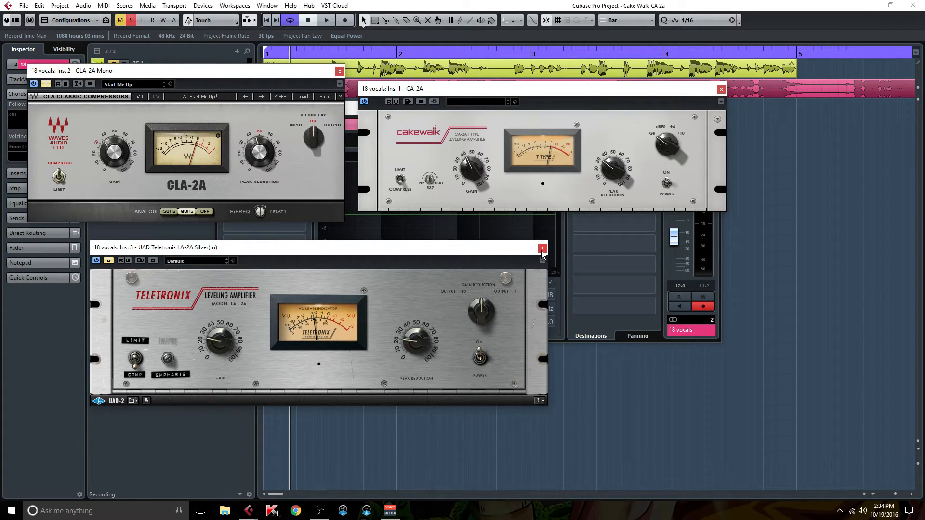
left_click_drag(413, 254, 455, 247)
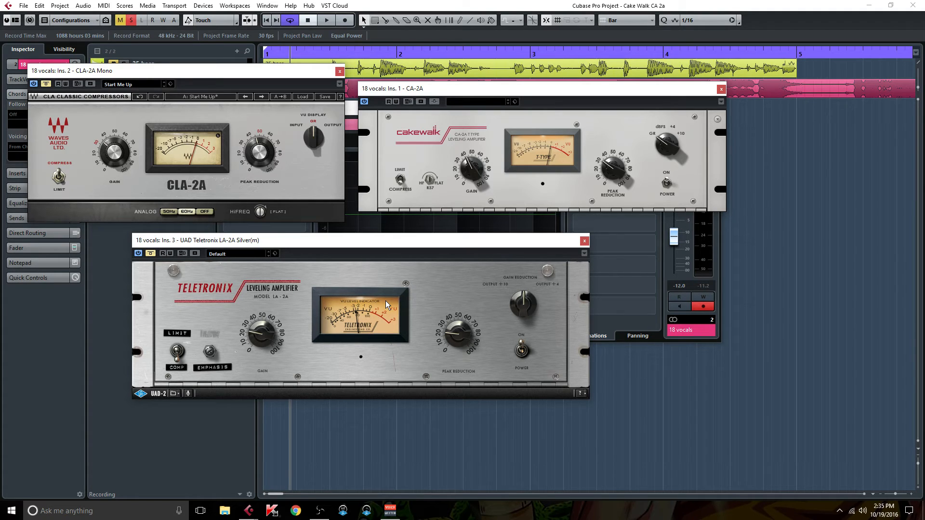
- Close the CLA-2A Mono and UAD Teletronix LA-2A windows and place the CA-2A window over the channel settings
left_click(340, 72)
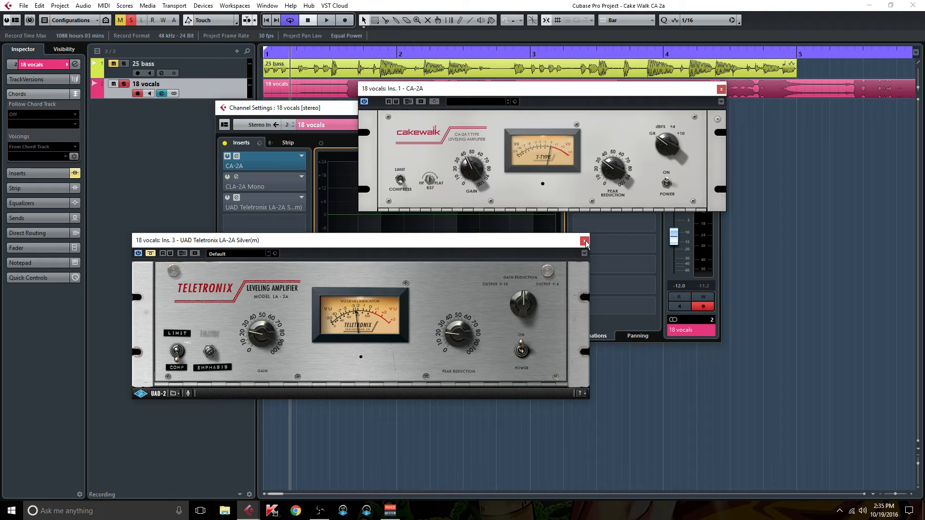
left_click(585, 241)
left_click_drag(512, 88, 379, 132)
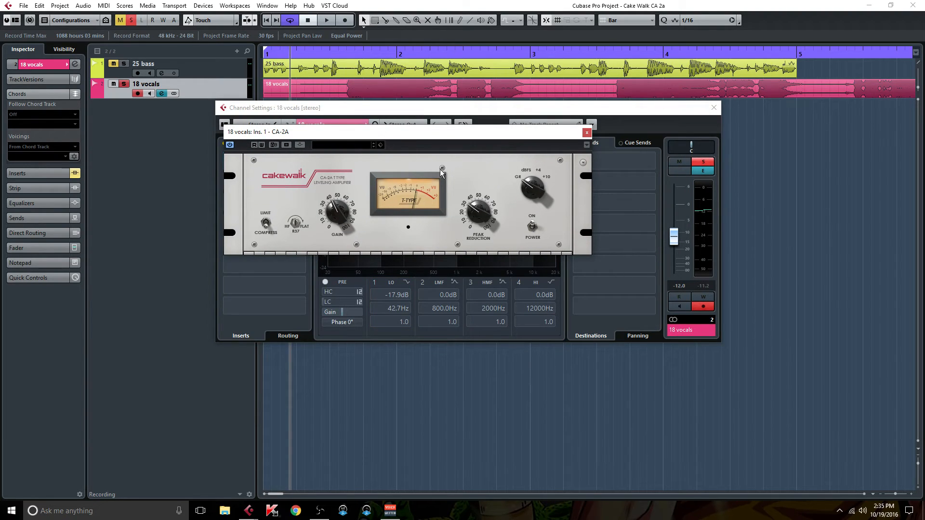
- Set the CA-2A's Photocell Memory to Fast Reset and play the vocals from the start of the project
left_click(583, 162)
mouse_move(663, 171)
left_click(716, 183)
left_click(269, 20)
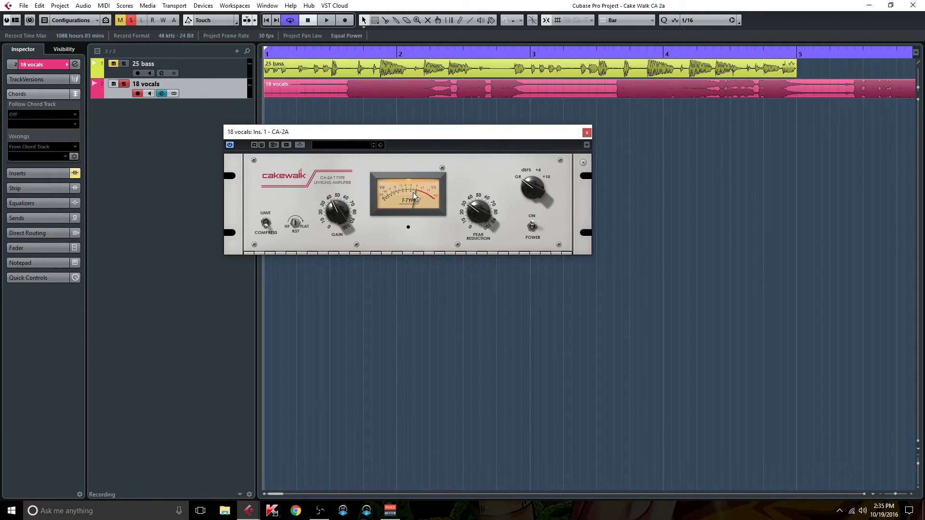
key("space")
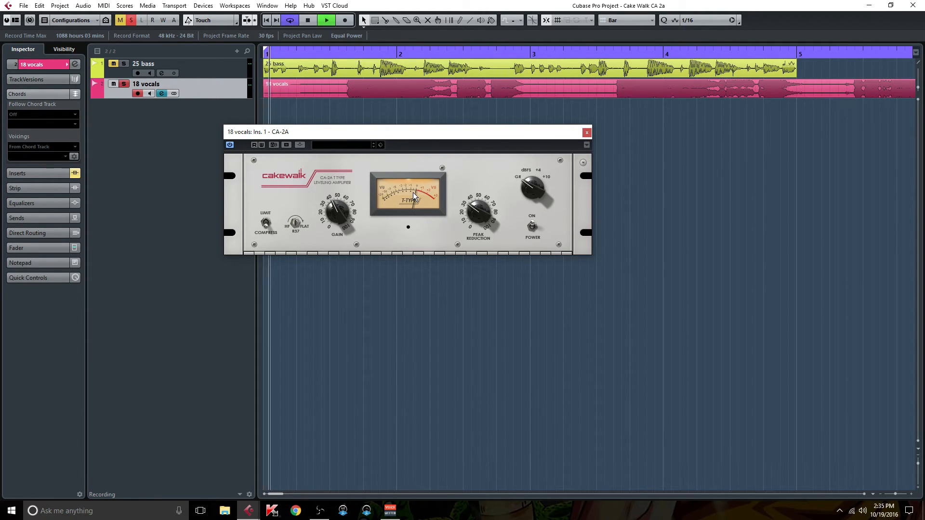
- Compare the CA-2A's Classic and Fast Reset Photocell Memory modes during playback, ending on Fast Reset, and stop playback
left_click(583, 163)
mouse_move(635, 169)
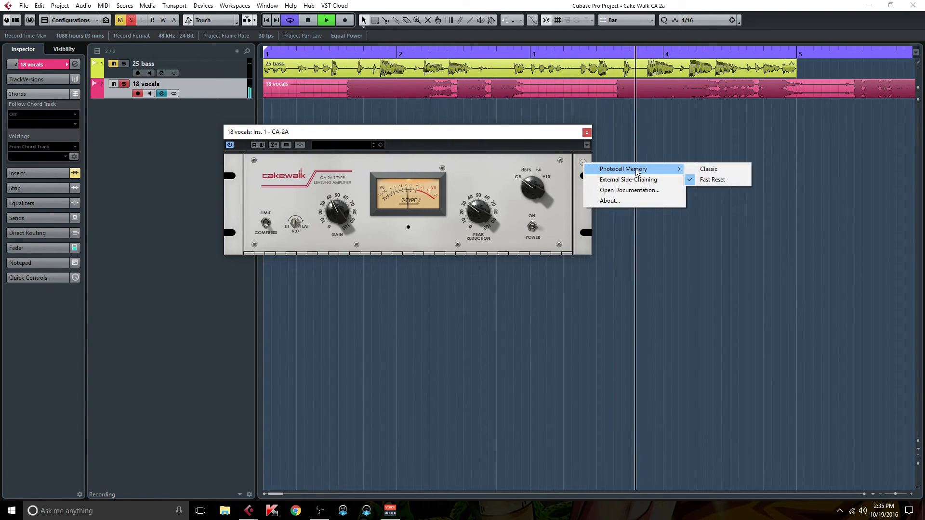
left_click(721, 169)
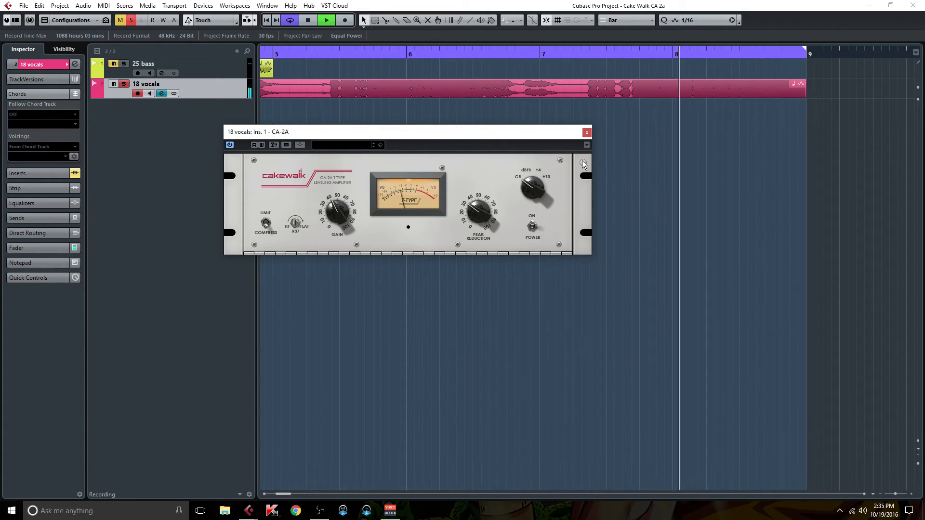
left_click(583, 163)
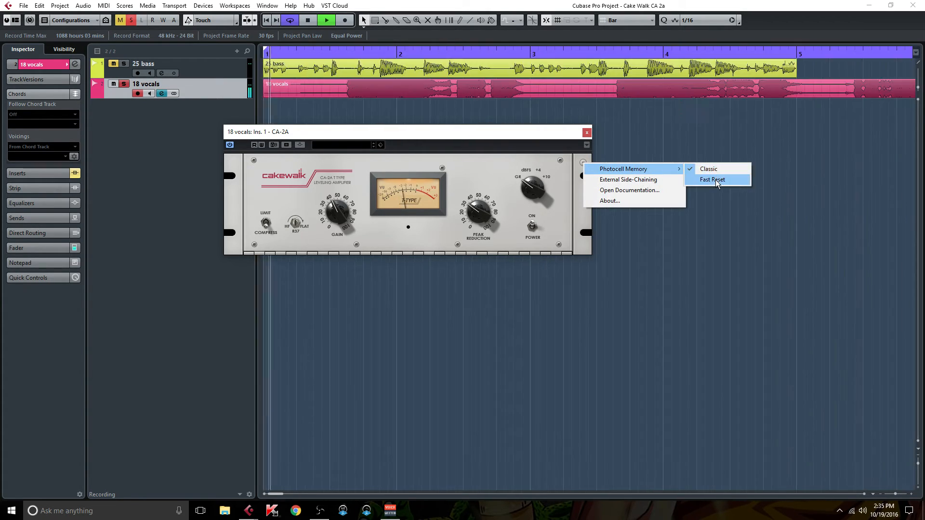
left_click(716, 180)
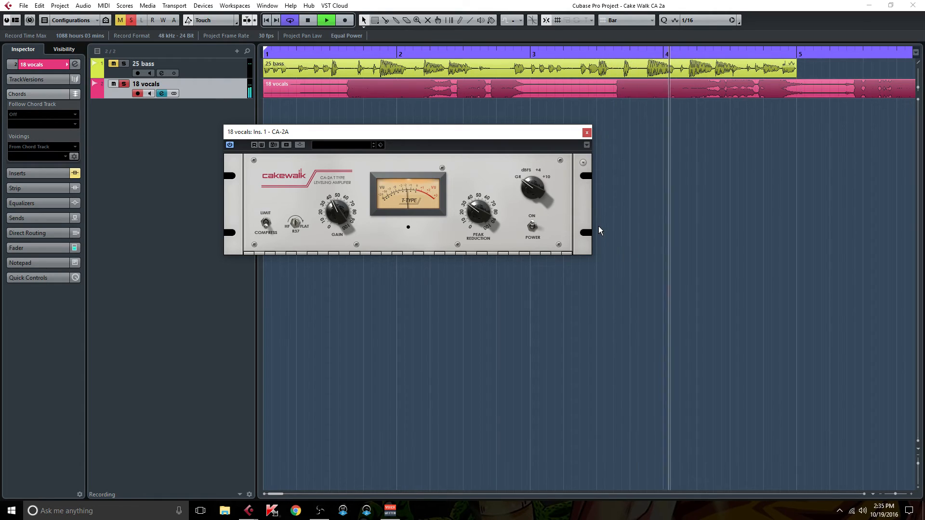
key("space")
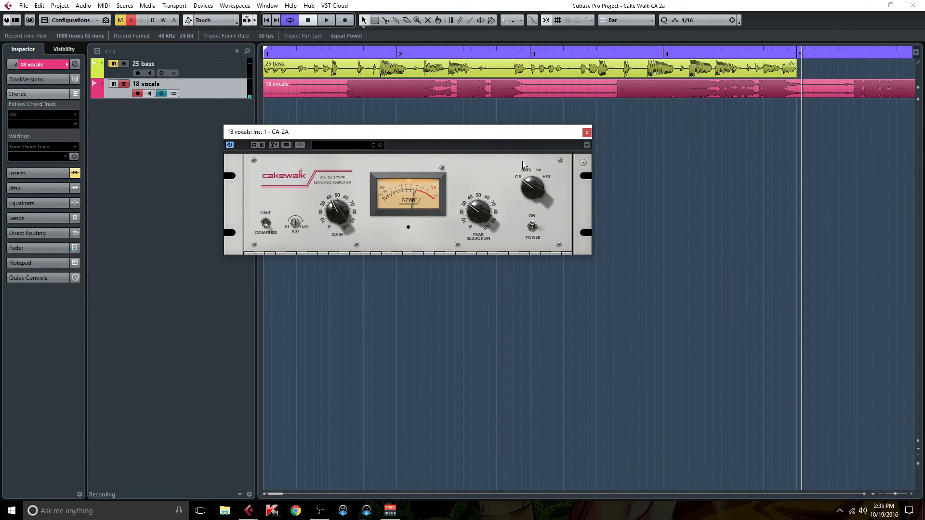
- Review the CA-2A's Photocell Memory options without changing them and move its window towards the middle of the arrangement
left_click(584, 163)
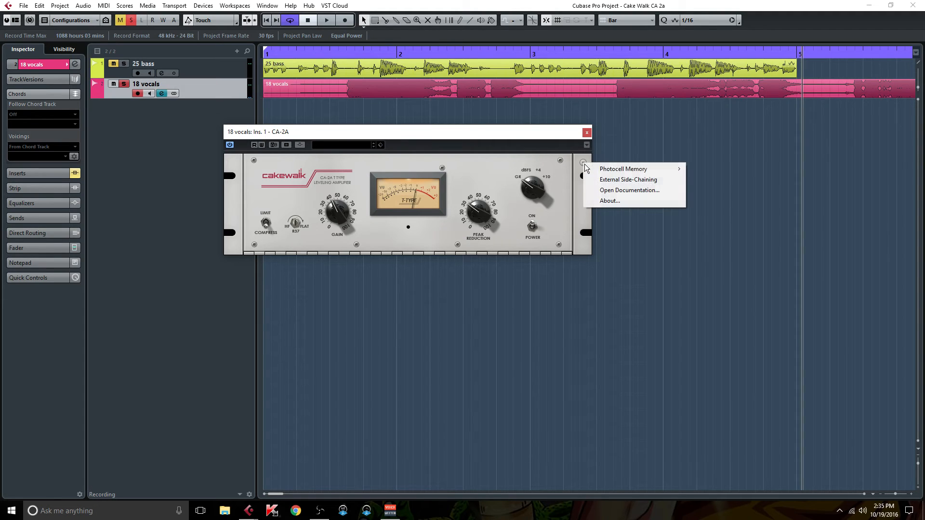
mouse_move(618, 169)
mouse_move(668, 167)
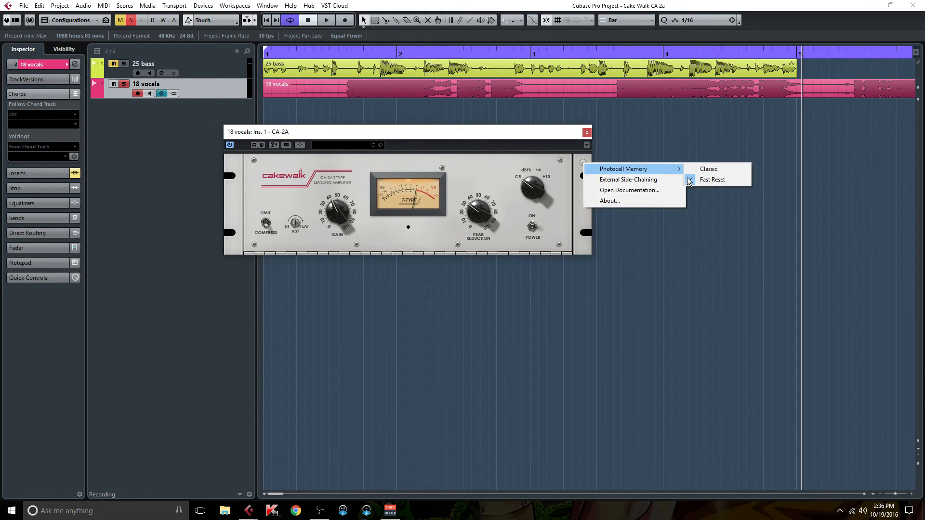
left_click(327, 132)
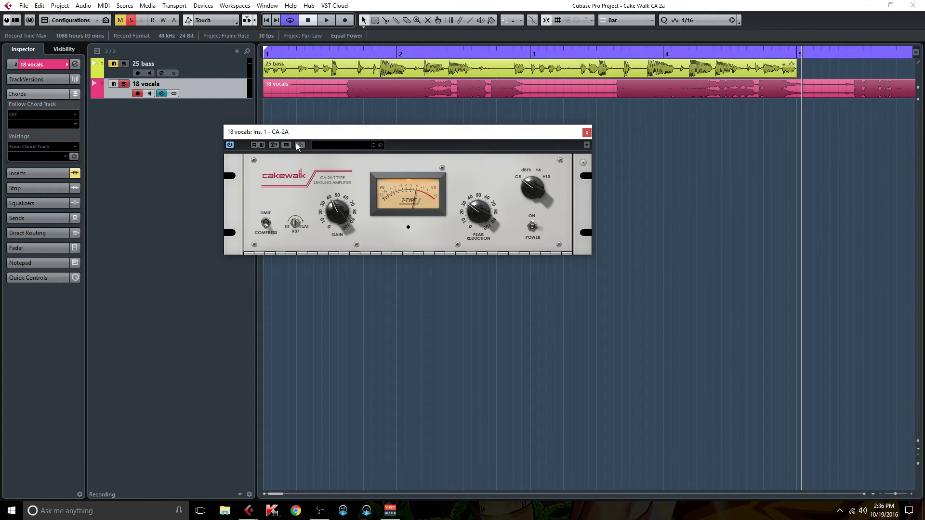
left_click_drag(327, 133, 434, 147)
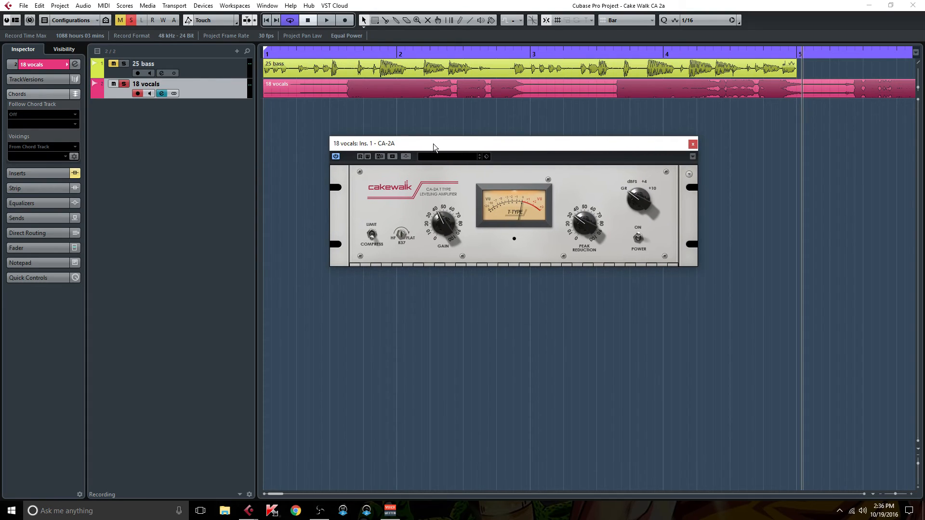
- Unsolo the 18 vocals track and replace its CA-2A window with the channel settings of the 25 bass track
left_click(407, 157)
left_click(406, 157)
left_click(124, 83)
left_click(161, 74)
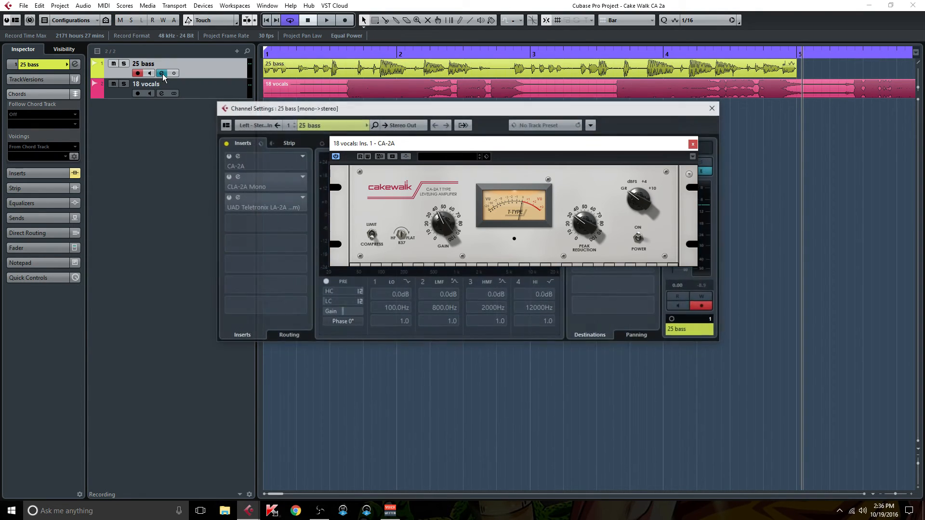
left_click(692, 145)
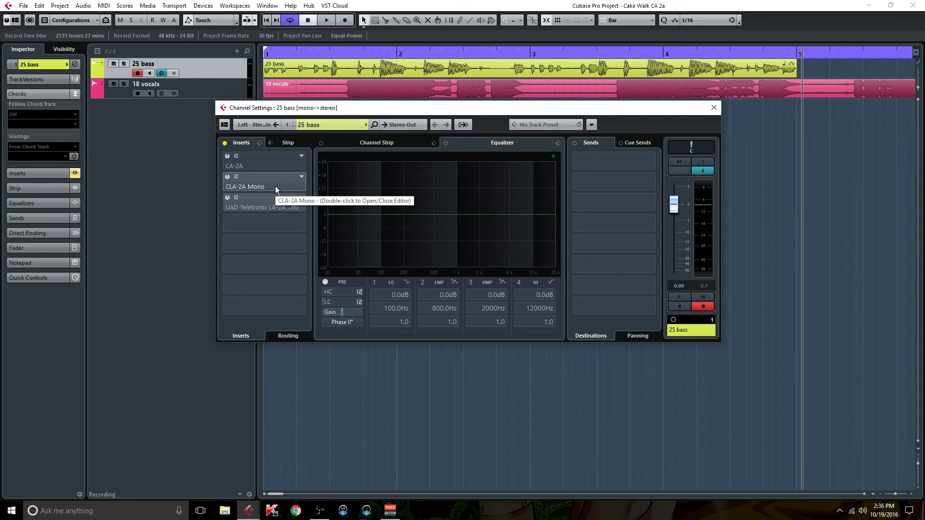
- Open the CA-2A on the 25 bass track with its side-chain input activated, and close the channel settings behind it
double_click(266, 164)
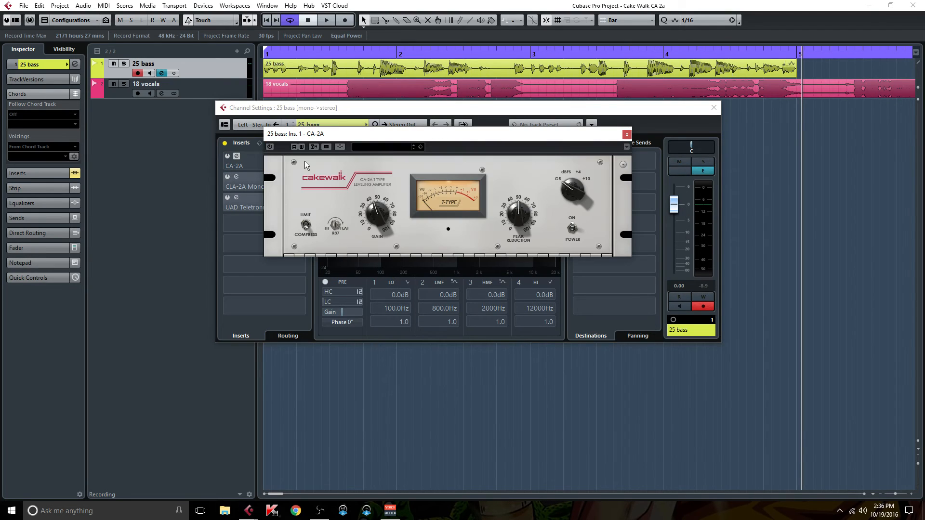
left_click(339, 147)
left_click_drag(493, 134, 544, 166)
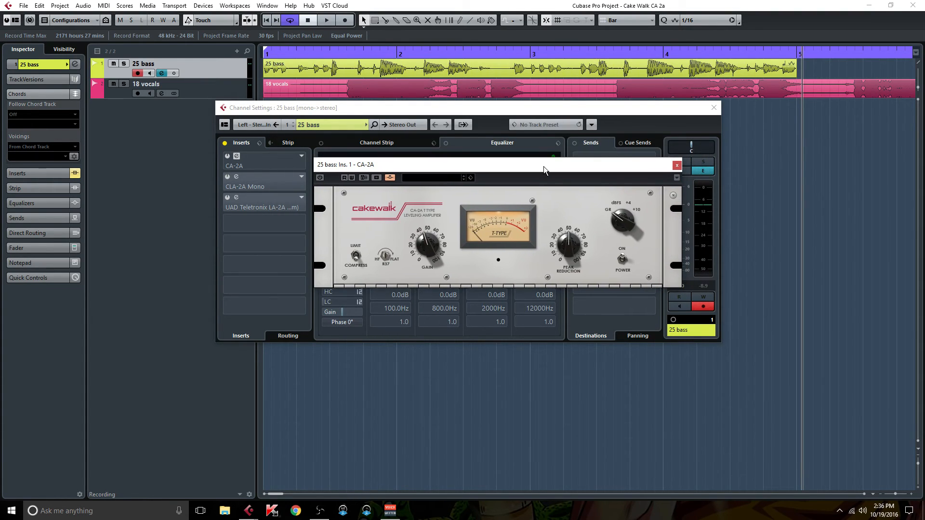
left_click(714, 107)
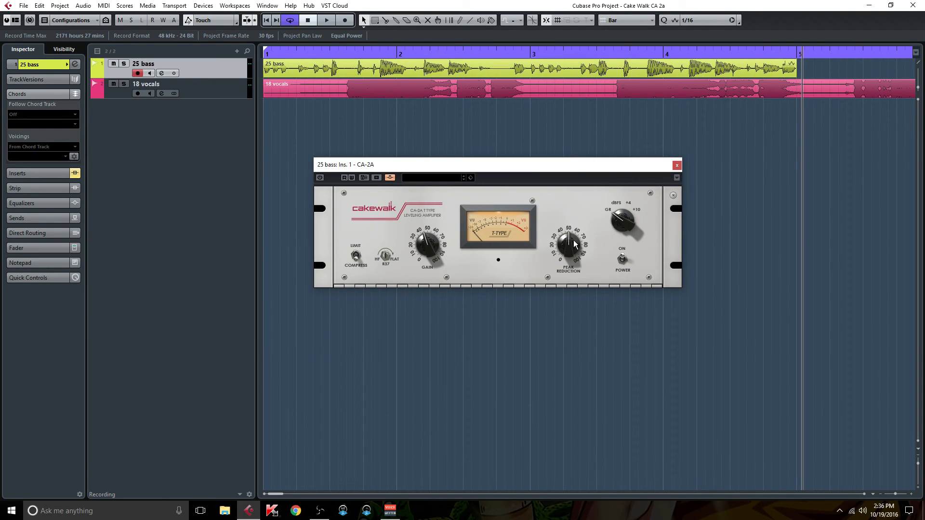
- Review the 25 bass channel's inserts briefly and reposition the CA-2A window over the middle of the arrangement
left_click(162, 73)
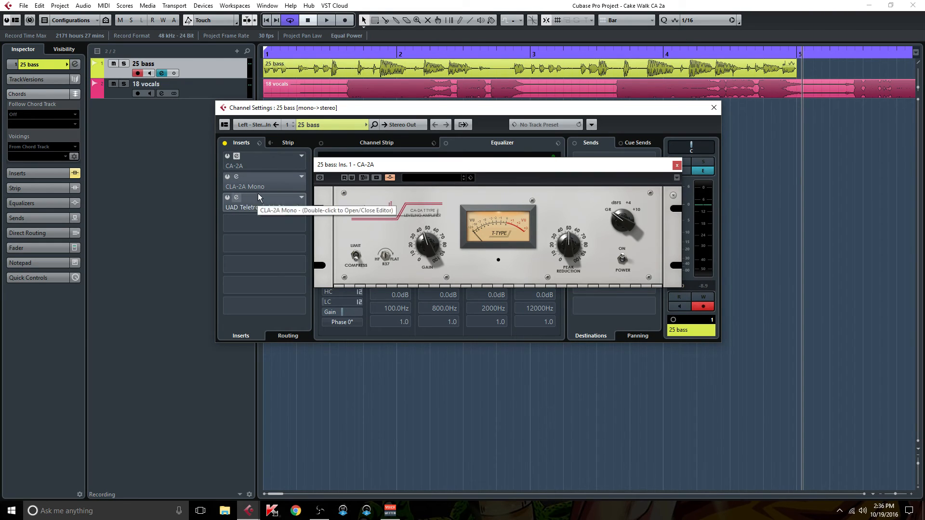
left_click(714, 108)
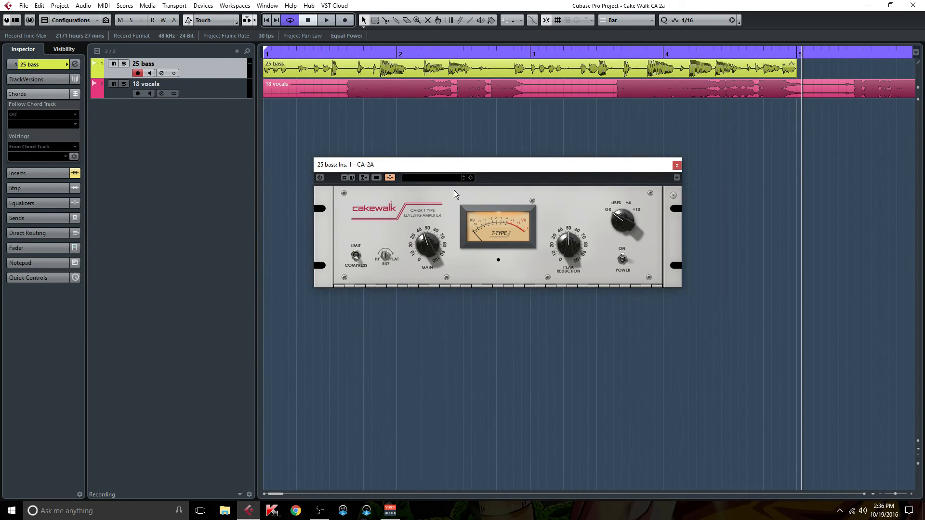
mouse_move(400, 166)
left_mouse_down()
mouse_move(409, 145)
mouse_move(444, 175)
mouse_move(390, 173)
left_mouse_up()
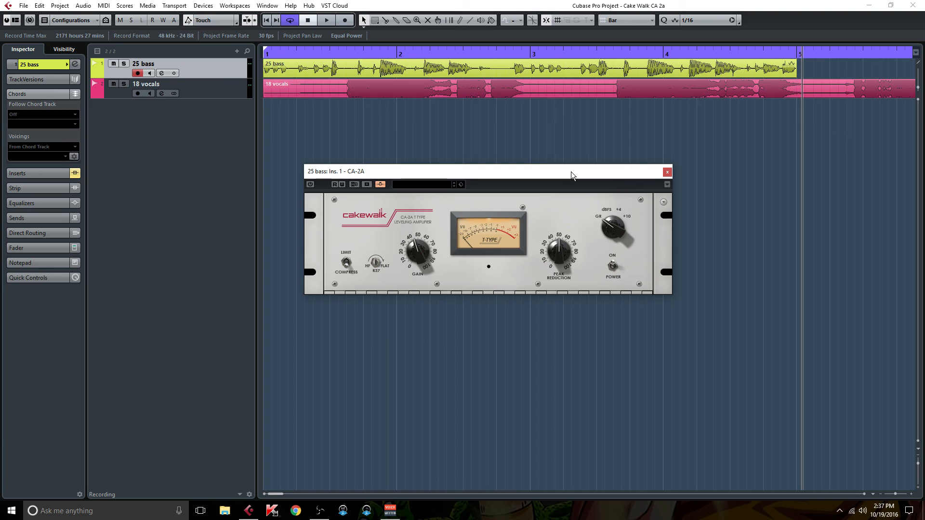
left_click_drag(571, 172, 566, 145)
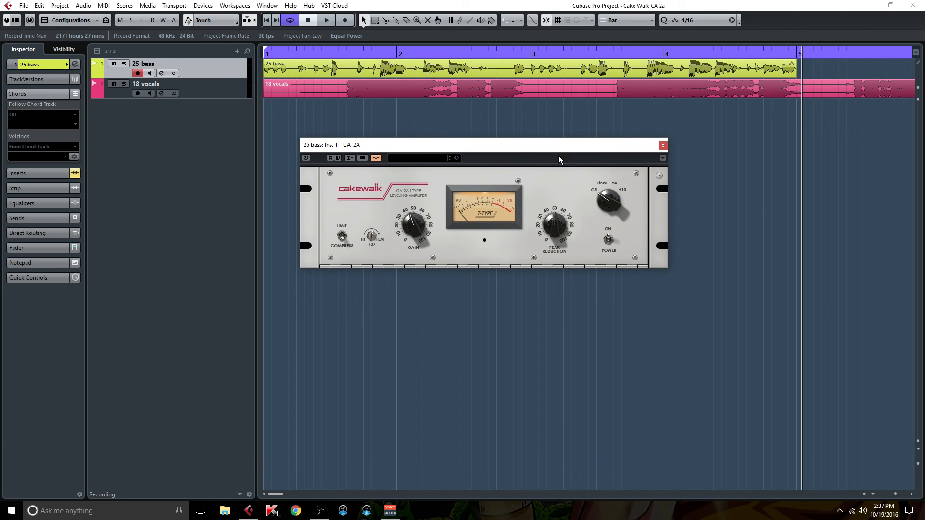